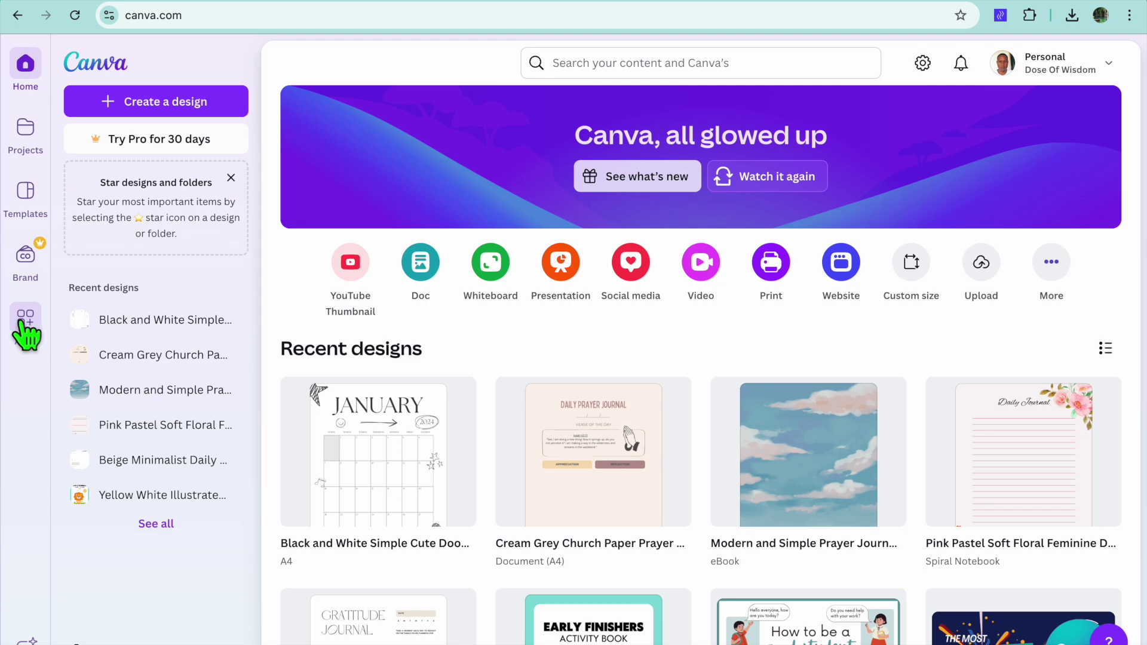
Open the Mockups app from Apps and browse its Apparel categories, such as T-shirt and hoodie
left_click(24, 323)
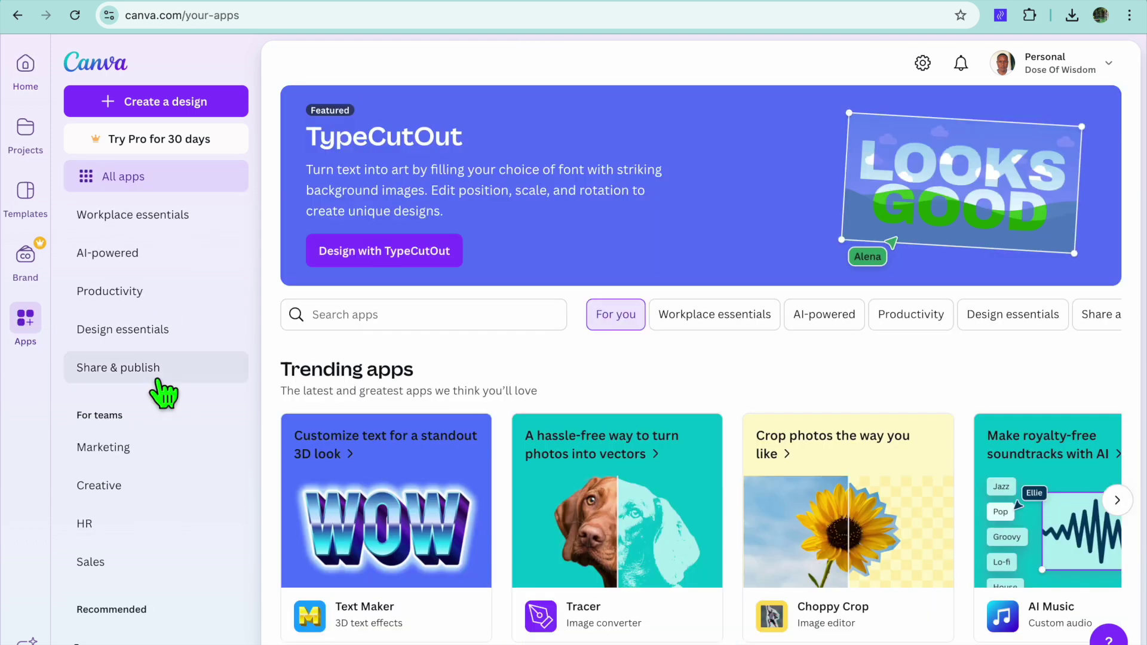
scroll(160, 391, "down", 2)
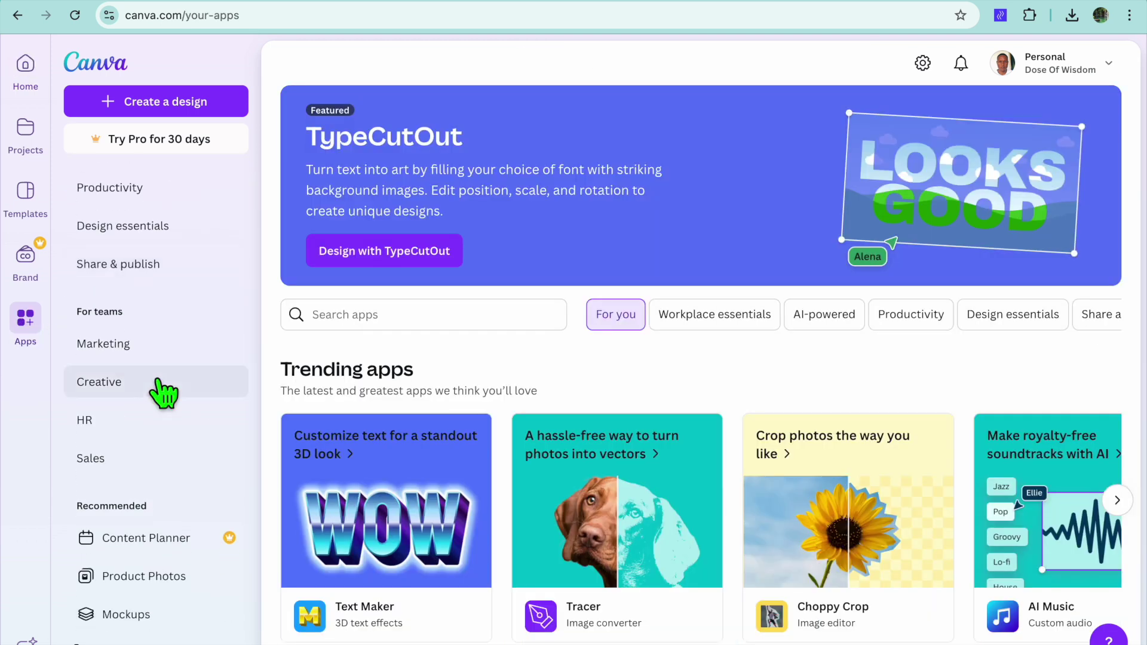
left_click(142, 622)
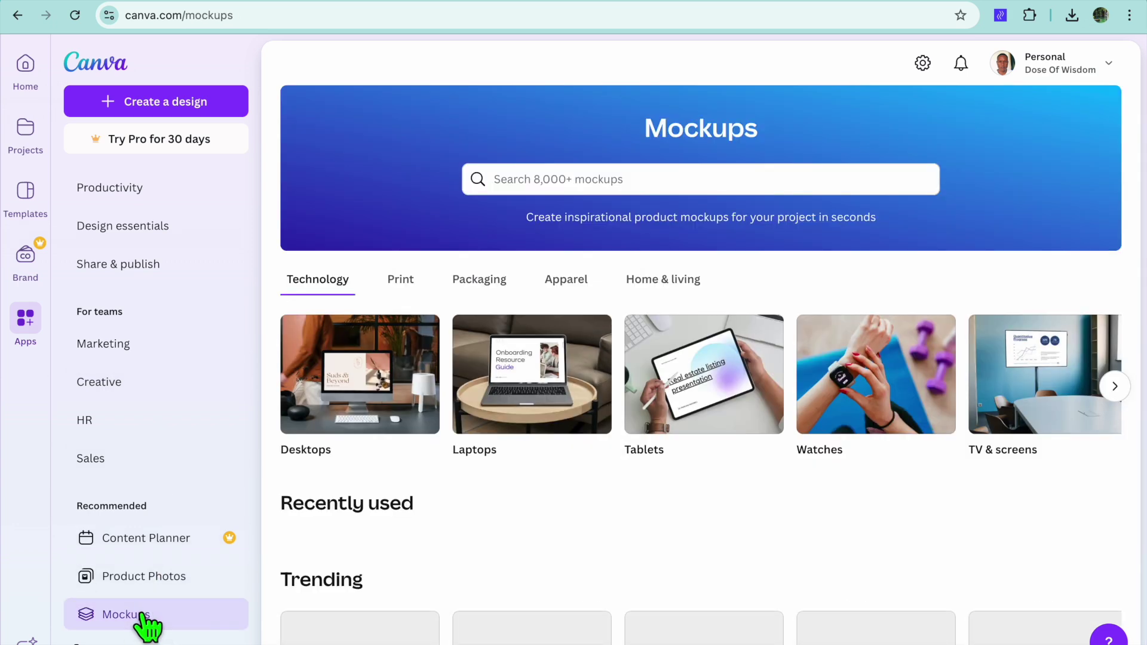
left_click(568, 288)
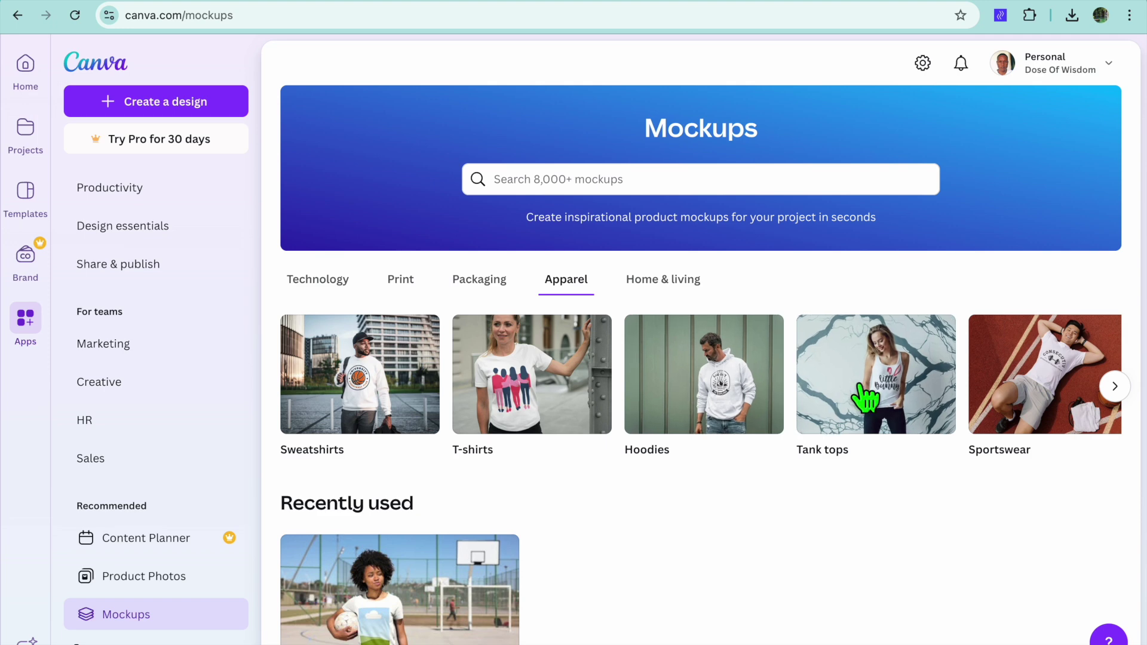
scroll(867, 398, "right", 2)
scroll(867, 398, "right", 10)
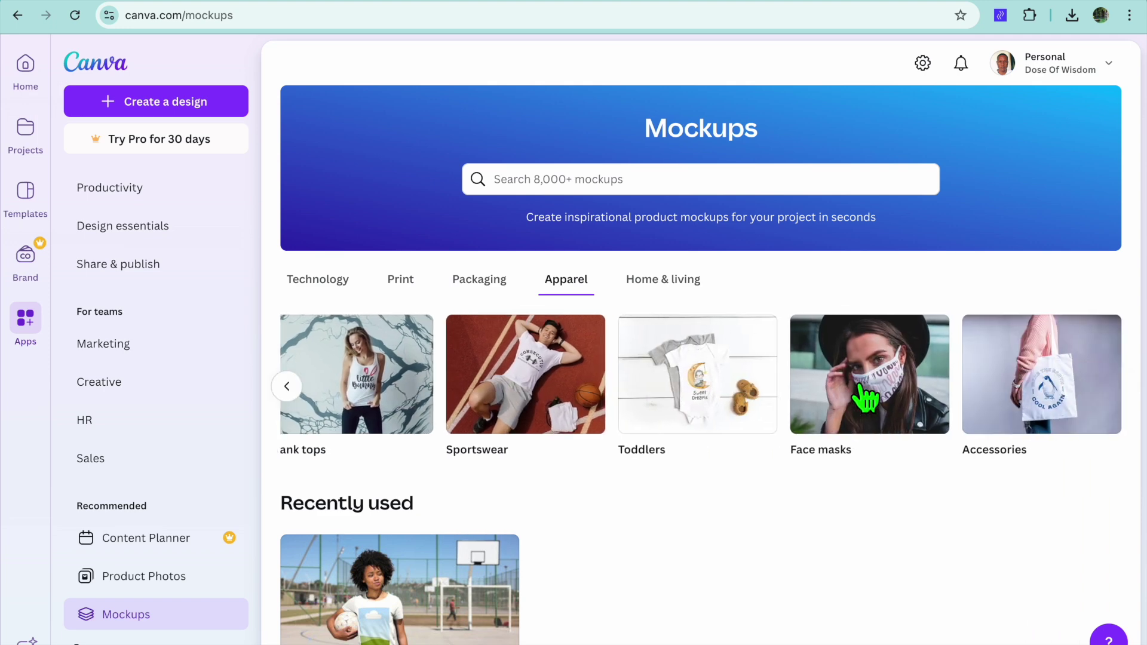
scroll(866, 398, "left", 10)
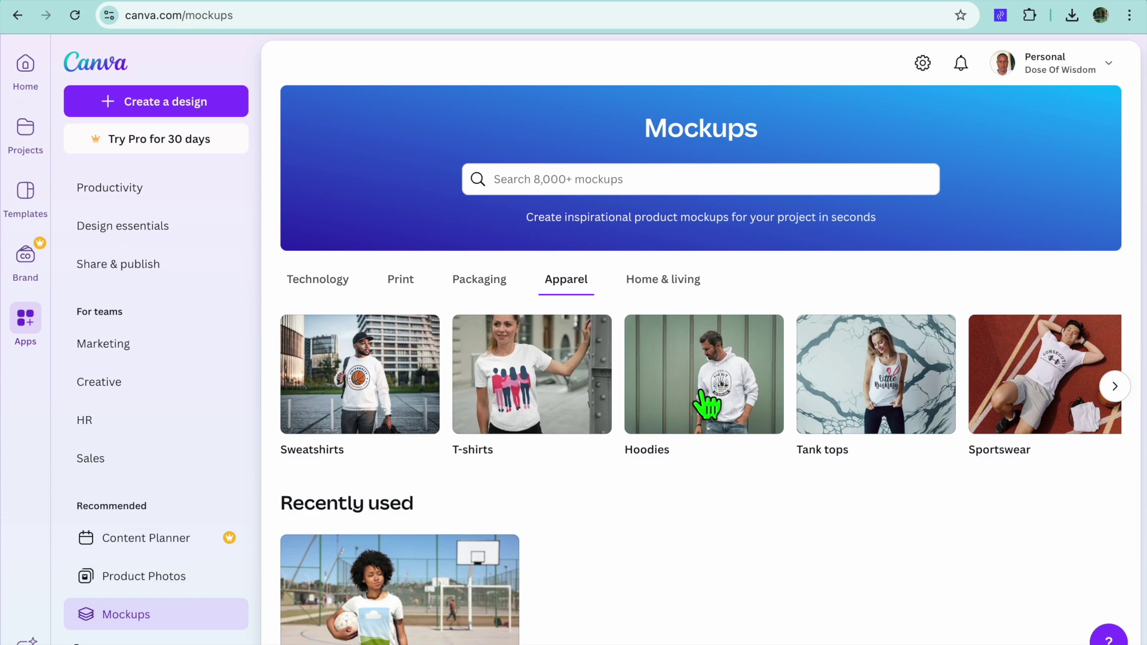
Open the T-shirt mockups and, after checking Long sleeve, filter to Men's T-shirts
left_click(534, 383)
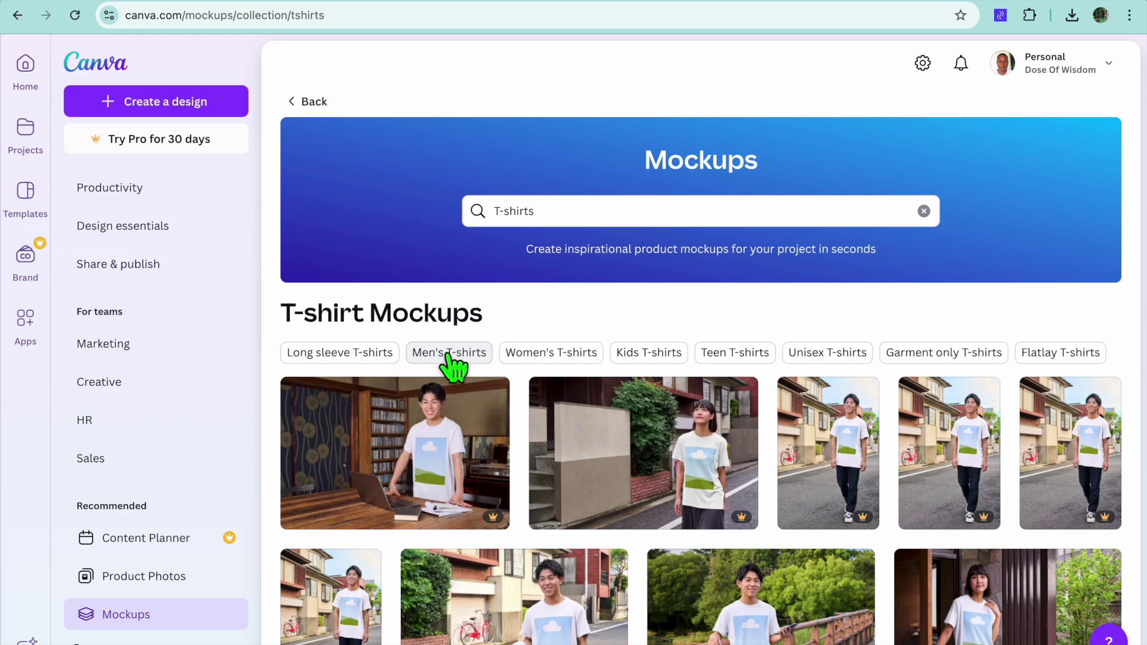
left_click(333, 353)
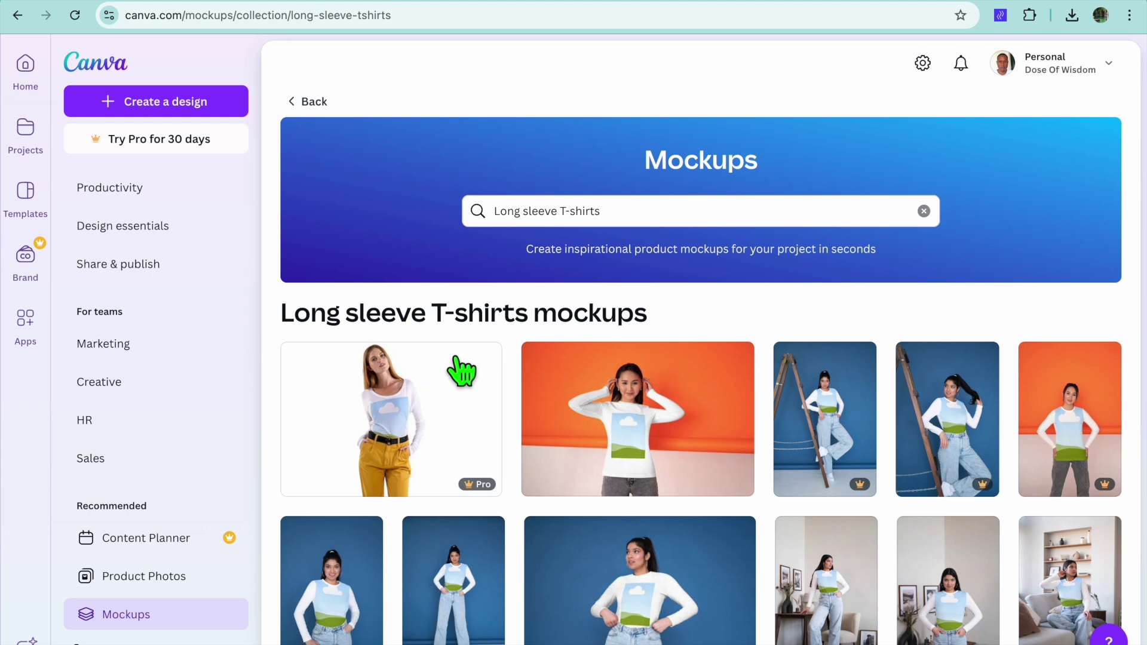
left_click(306, 104)
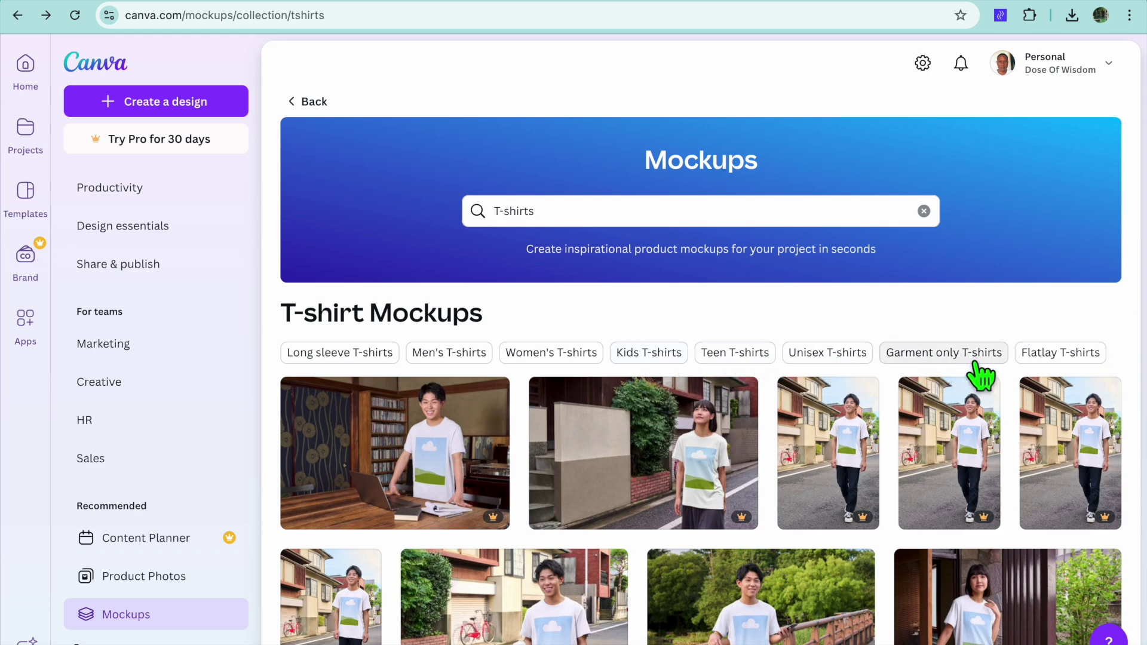
left_click(464, 359)
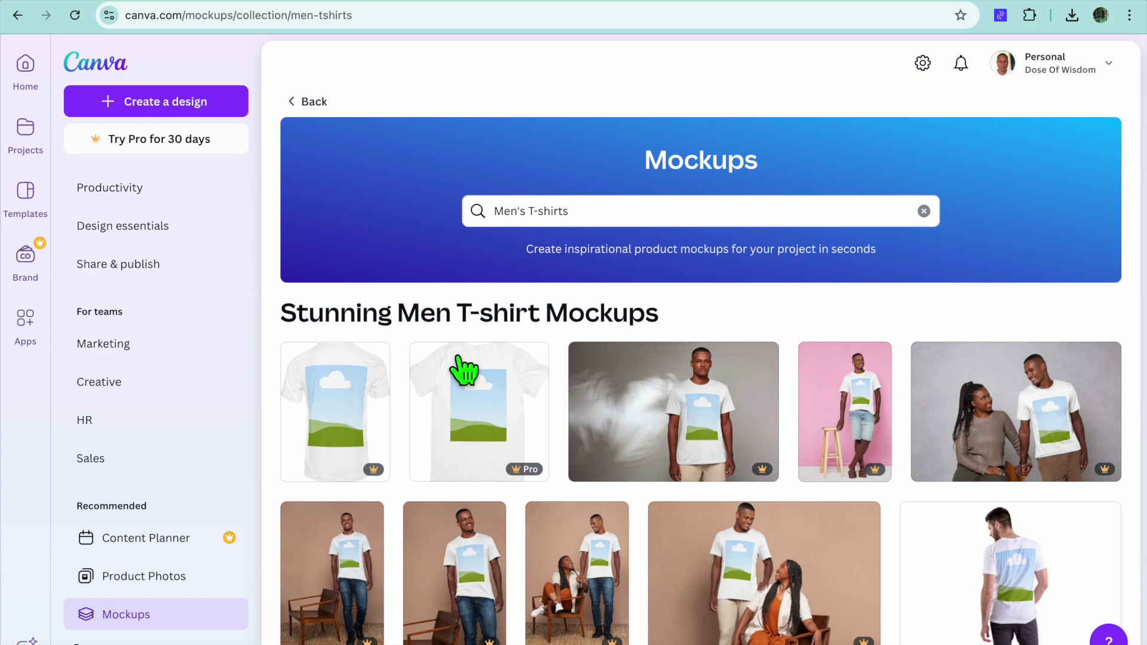
scroll(464, 370, "down", 6)
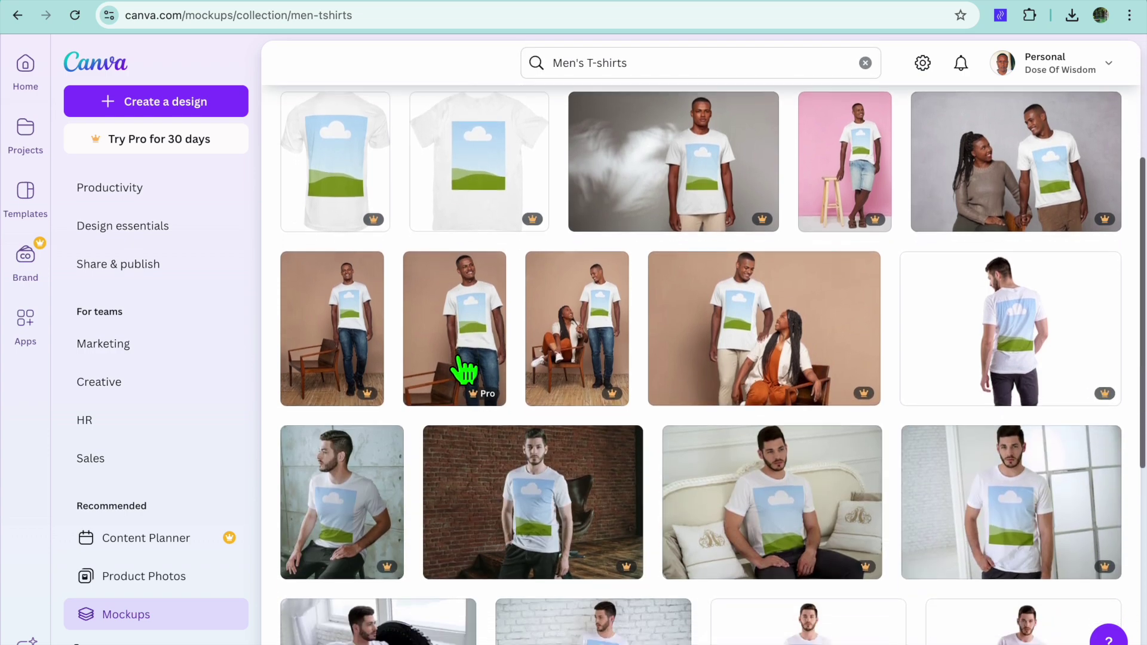
scroll(464, 370, "down", 8)
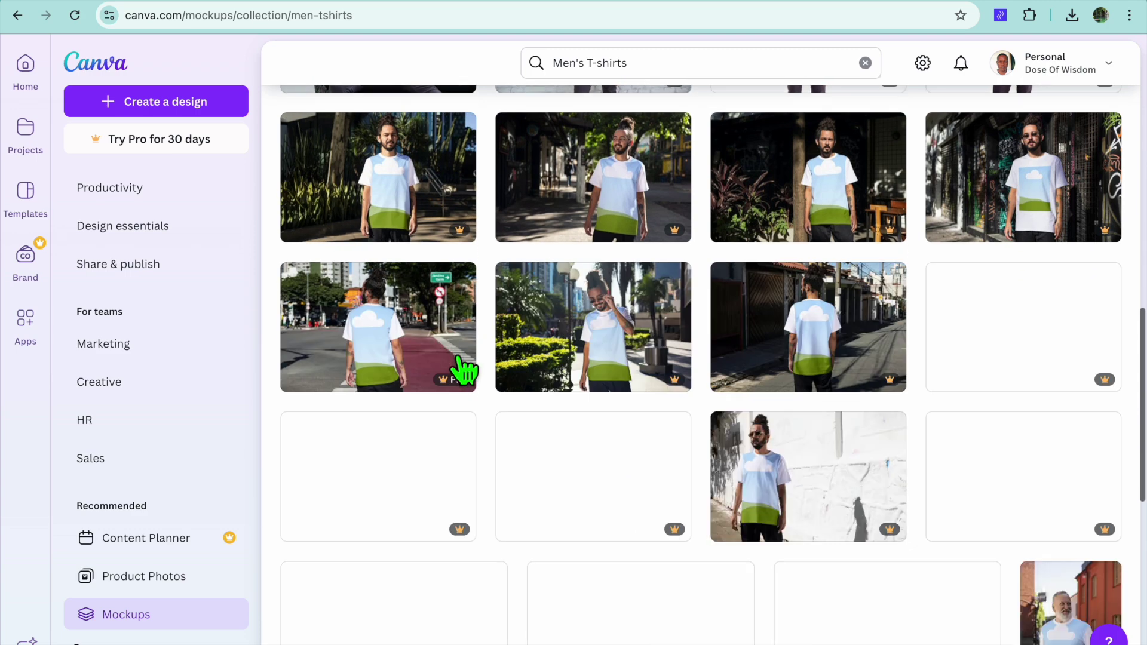
scroll(463, 371, "down", 4)
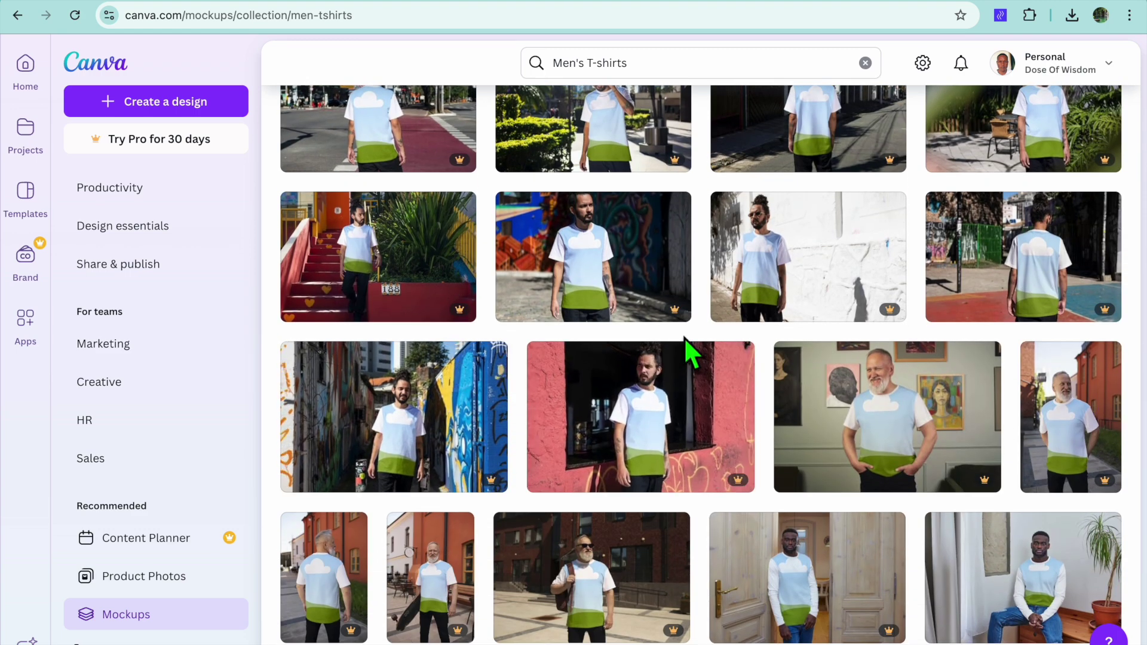
scroll(707, 476, "down", 1)
scroll(708, 477, "down", 8)
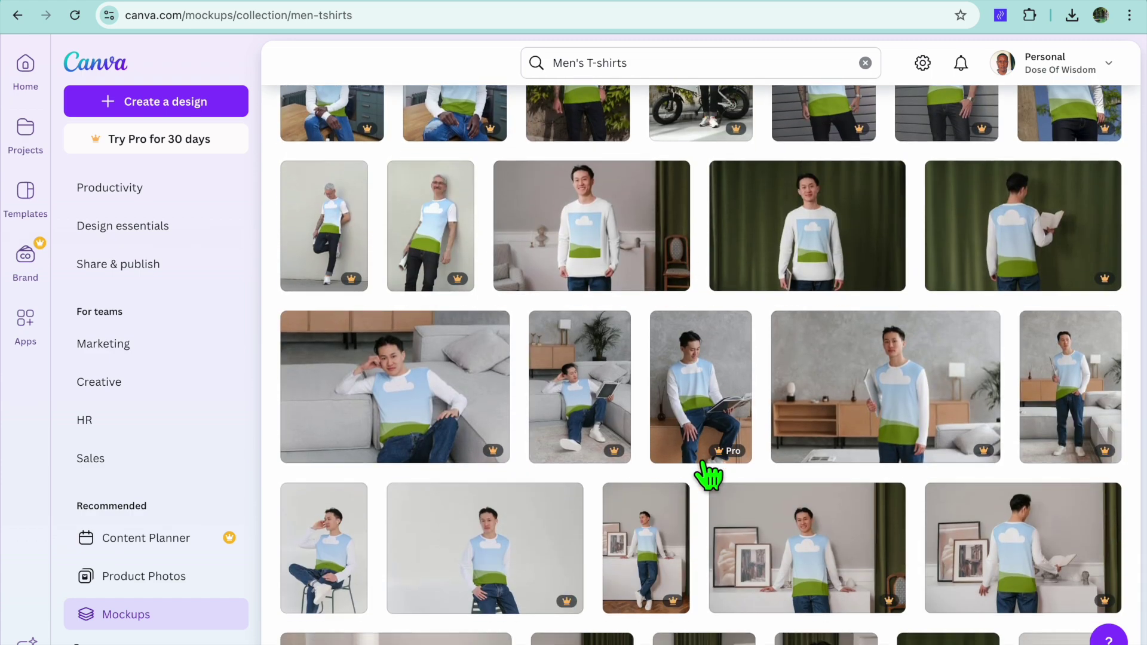
scroll(737, 529, "down", 4)
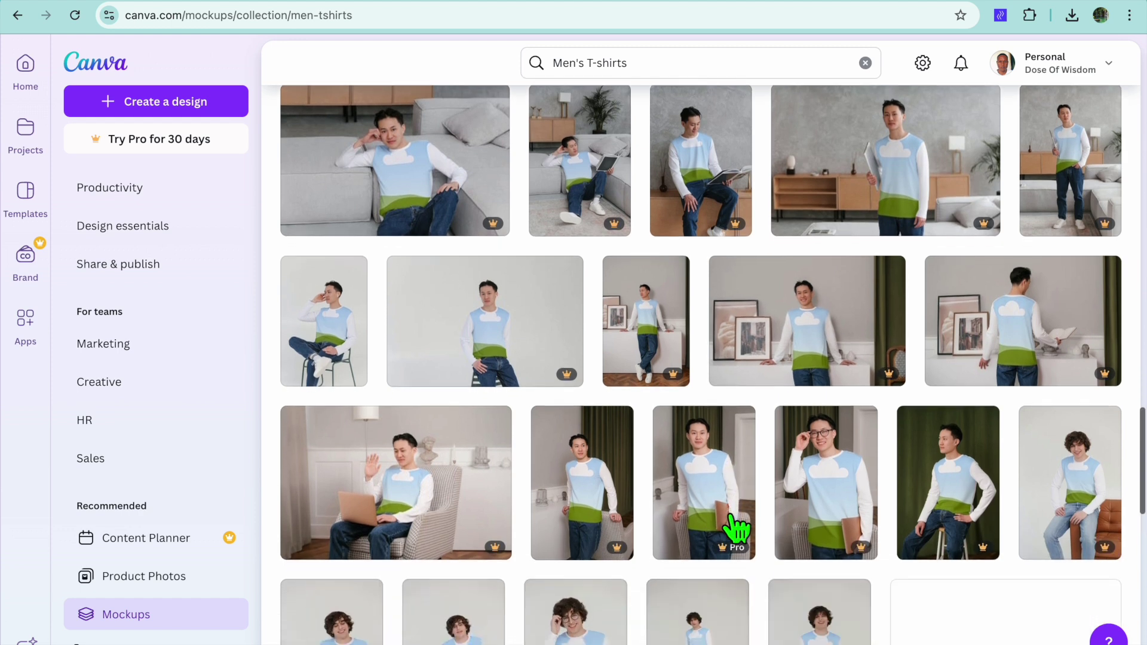
scroll(737, 529, "down", 5)
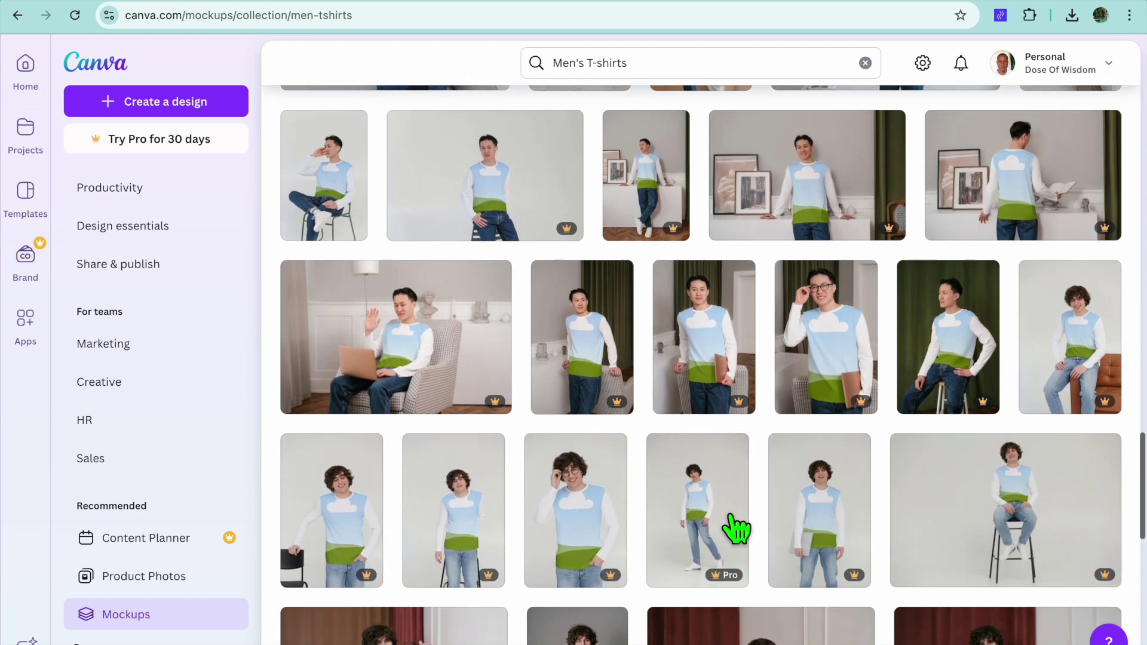
scroll(737, 529, "down", 8)
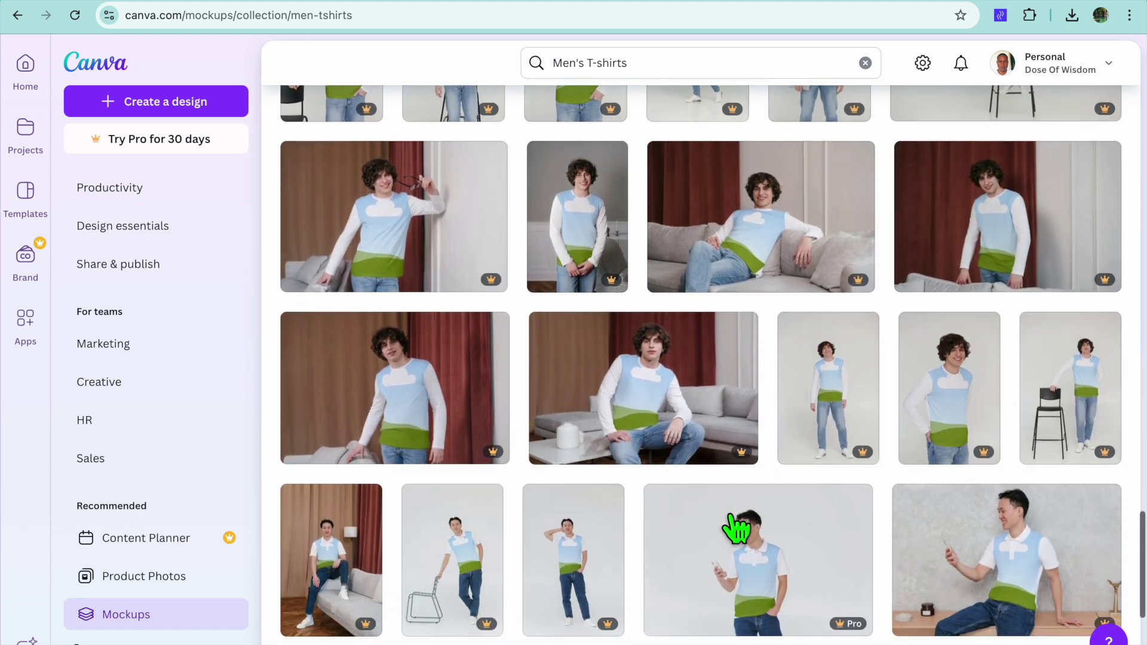
scroll(736, 529, "down", 2)
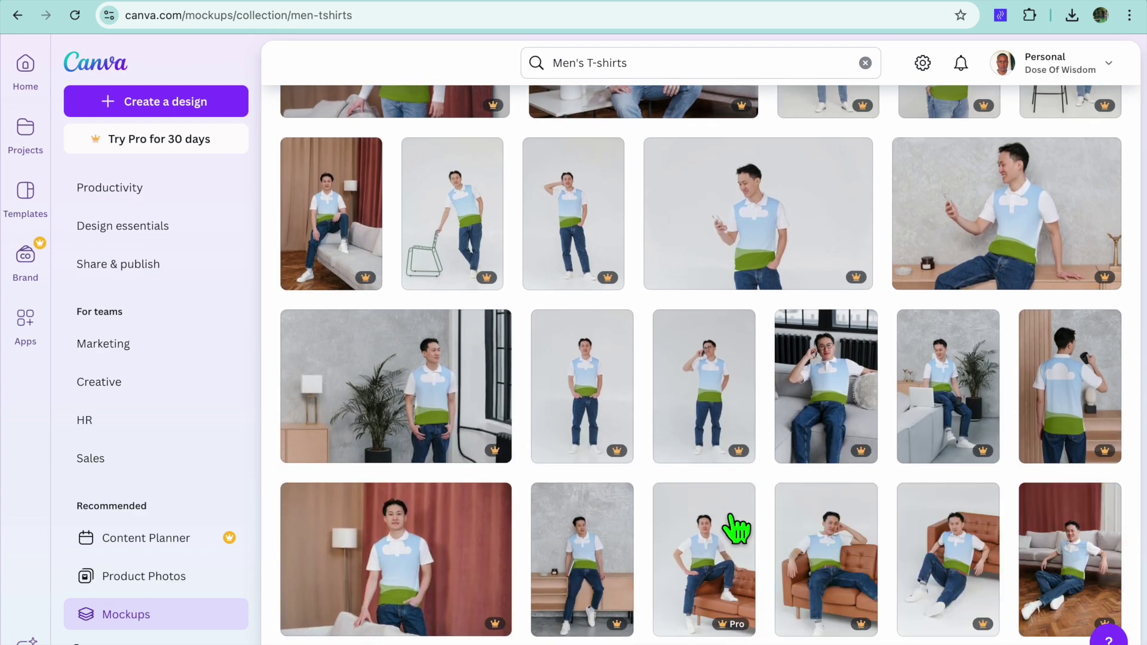
scroll(737, 529, "down", 5)
scroll(737, 529, "down", 9)
scroll(730, 515, "down", 1)
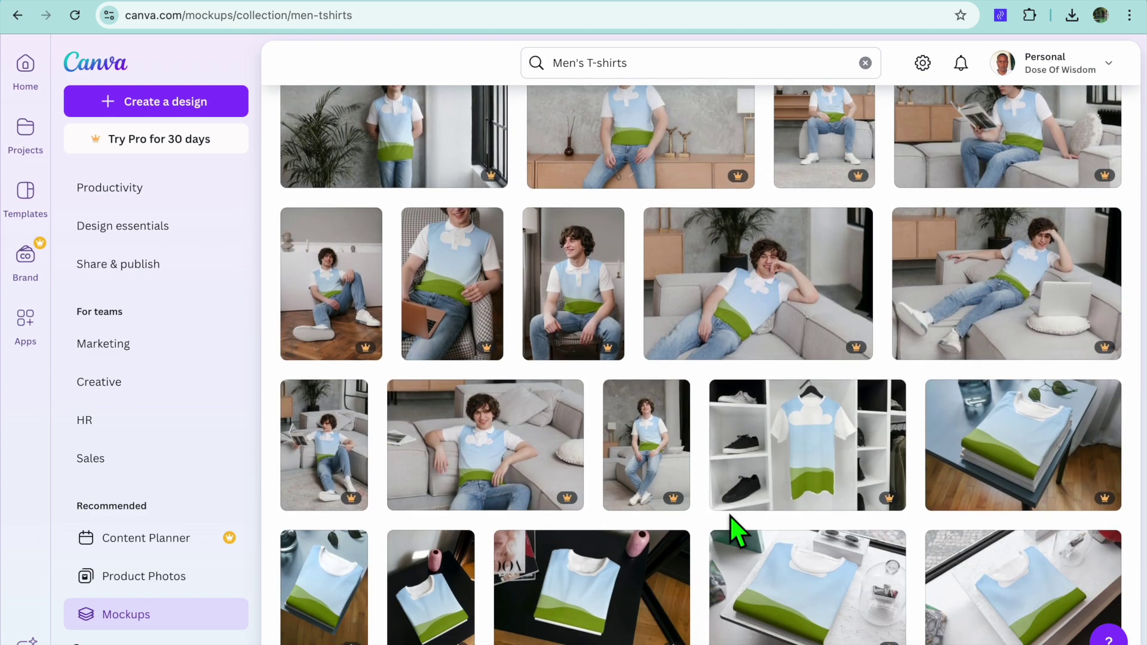
scroll(737, 529, "down", 9)
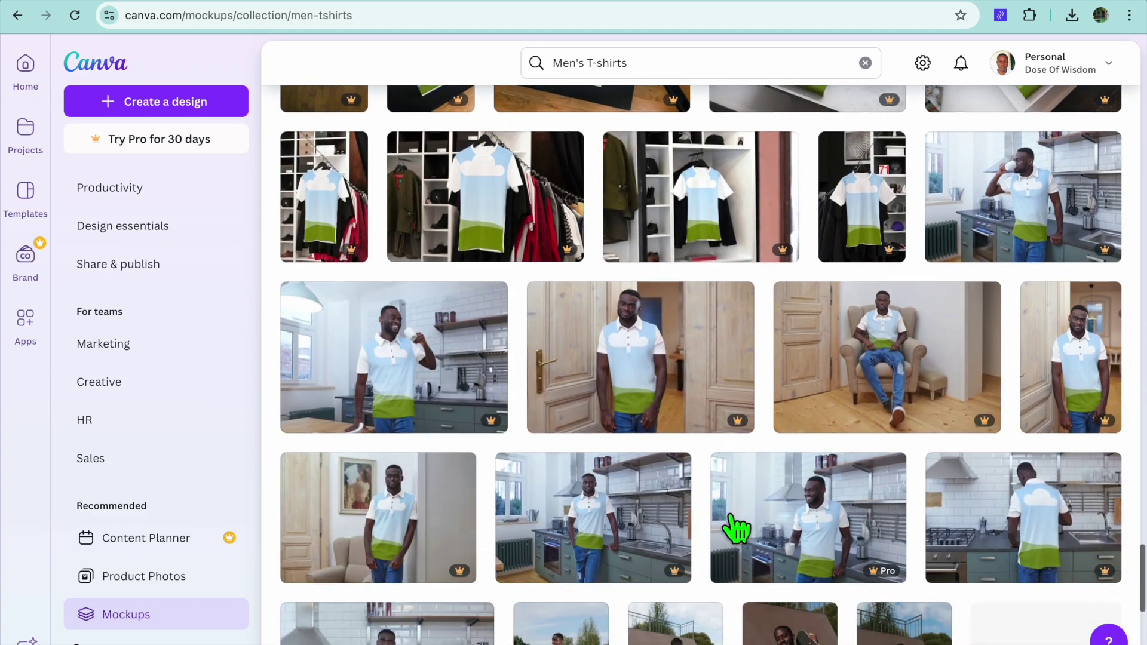
scroll(737, 529, "down", 15)
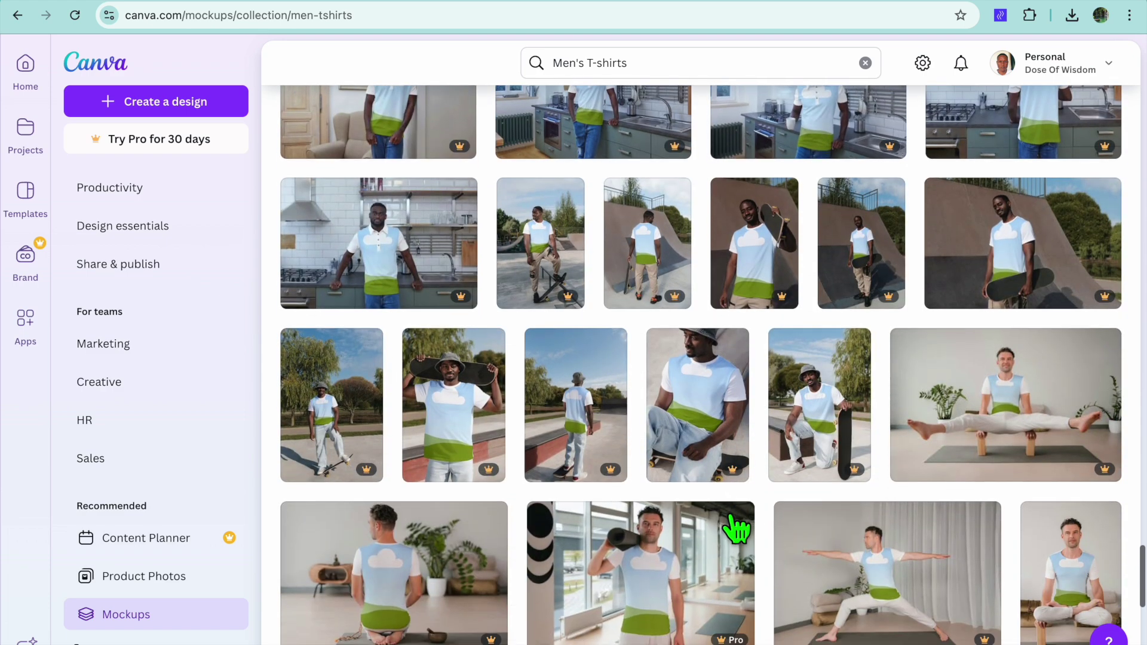
scroll(737, 529, "down", 1)
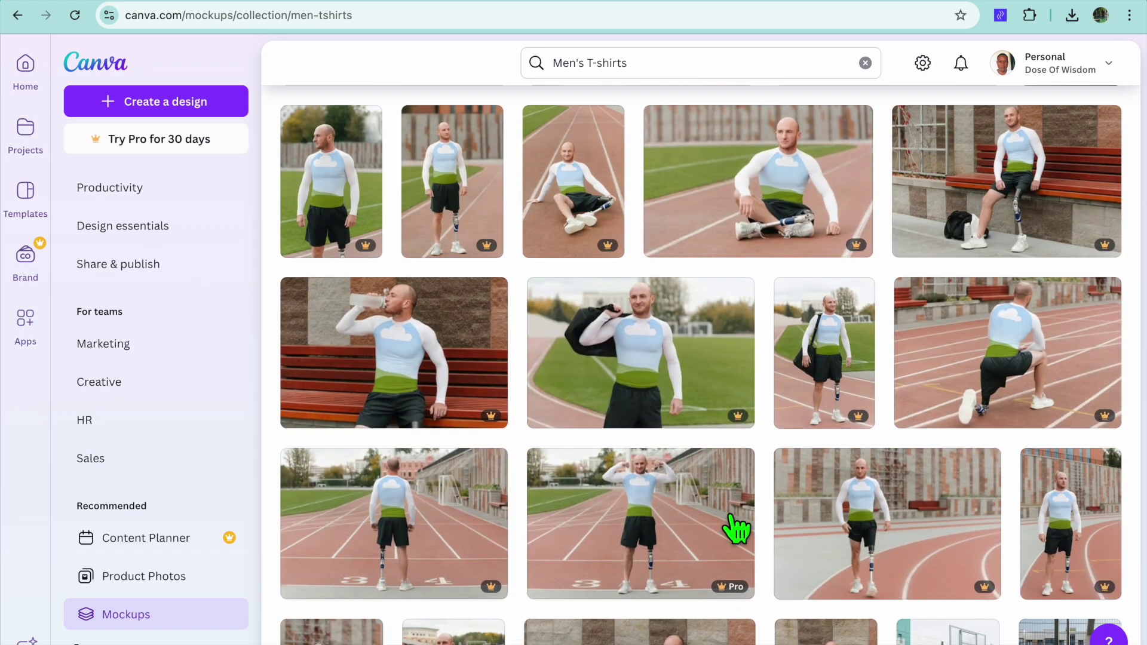
Open a woman's white T-shirt mockup and print the uploaded Spotify logo on it
left_click(736, 528)
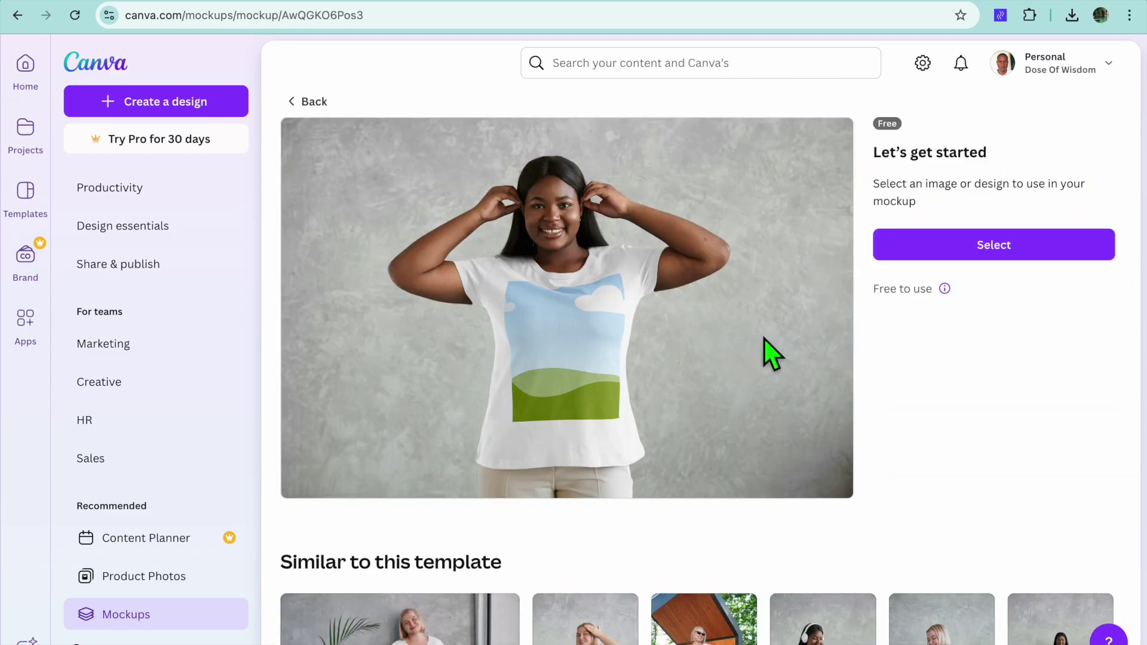
left_click(984, 258)
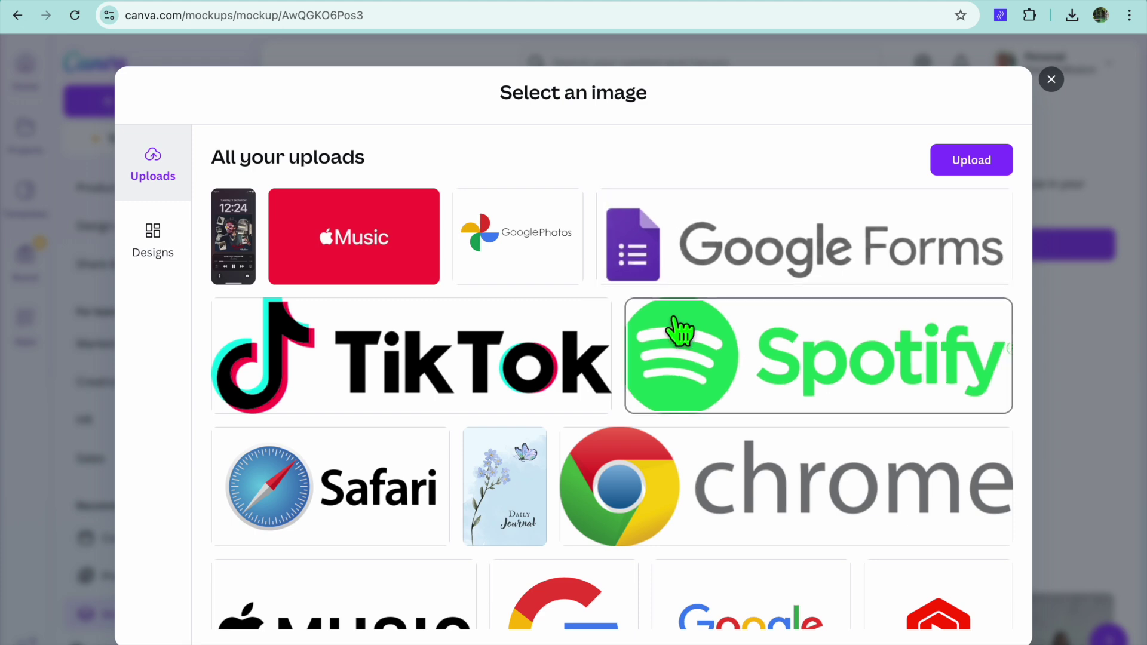
scroll(489, 314, "down", 6)
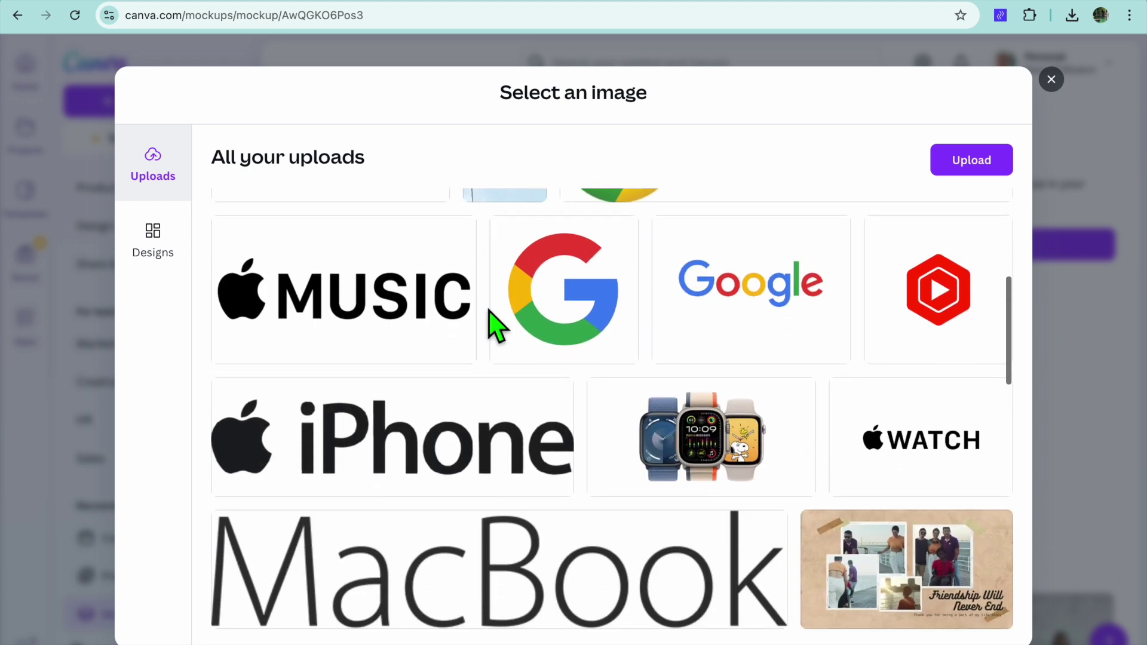
scroll(489, 314, "up", 1)
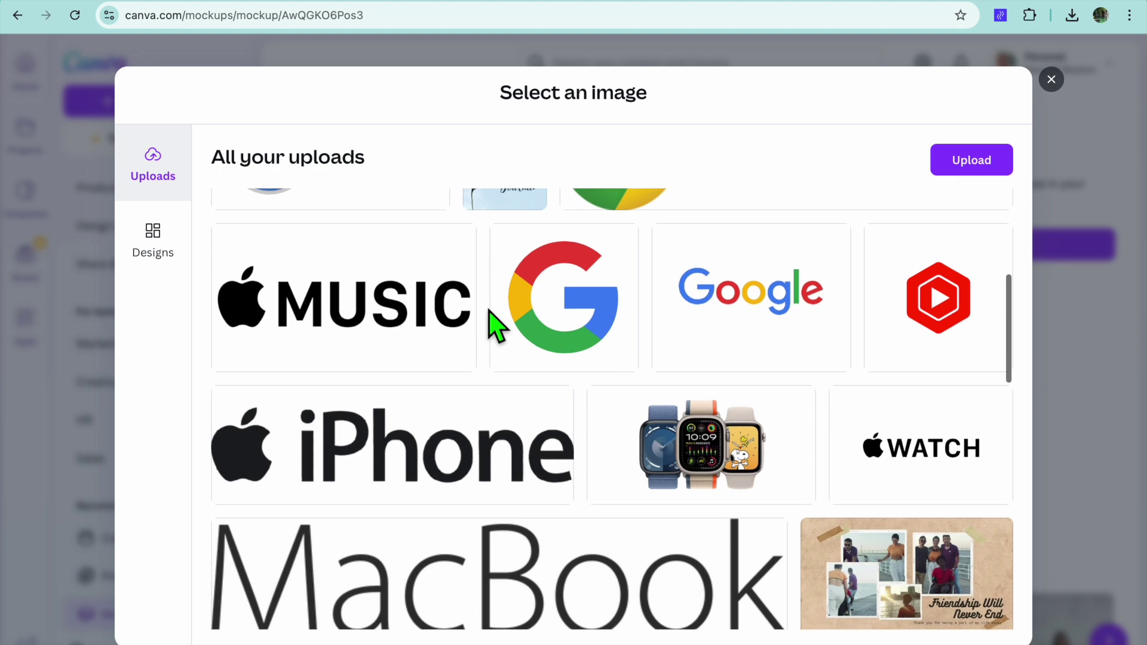
scroll(490, 311, "up", 6)
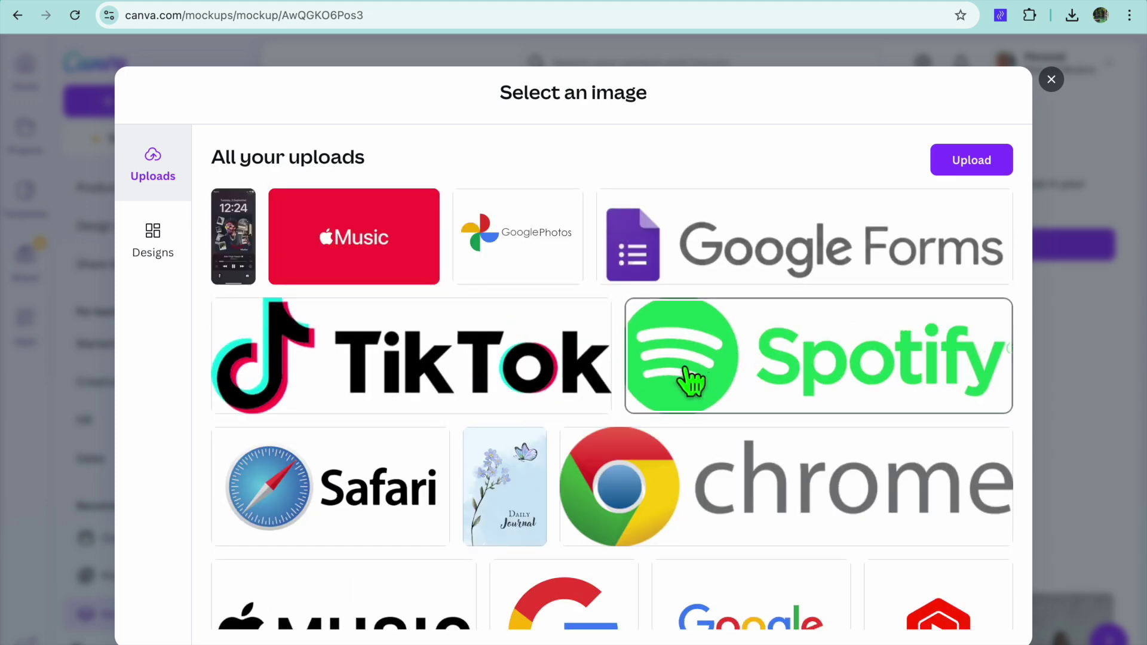
left_click(709, 375)
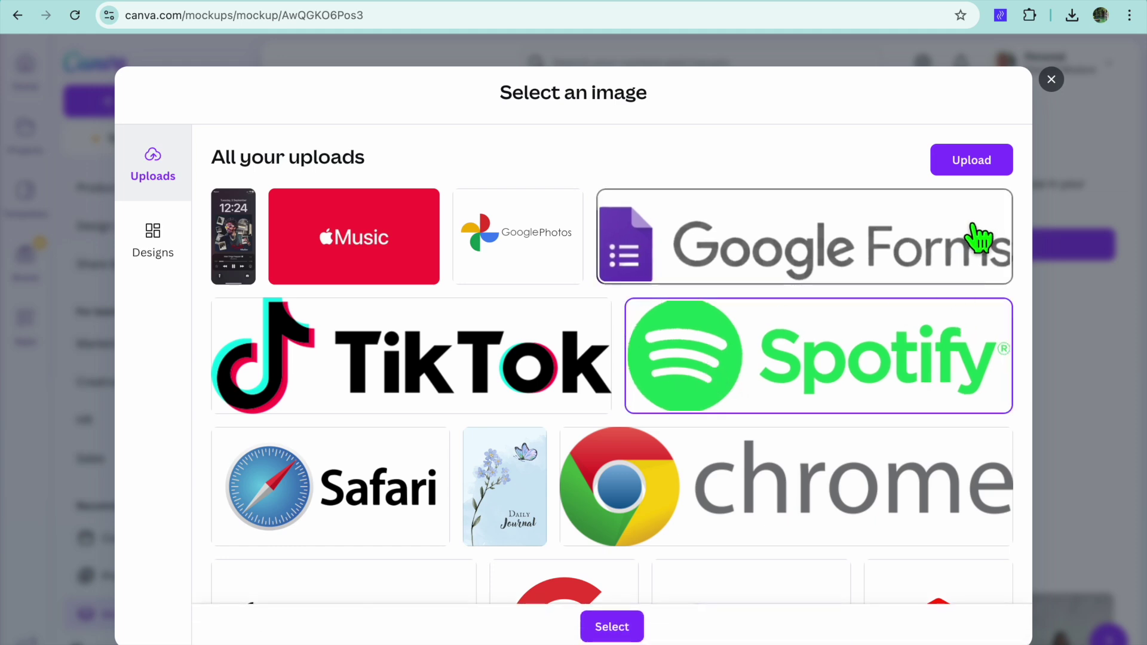
left_click(612, 628)
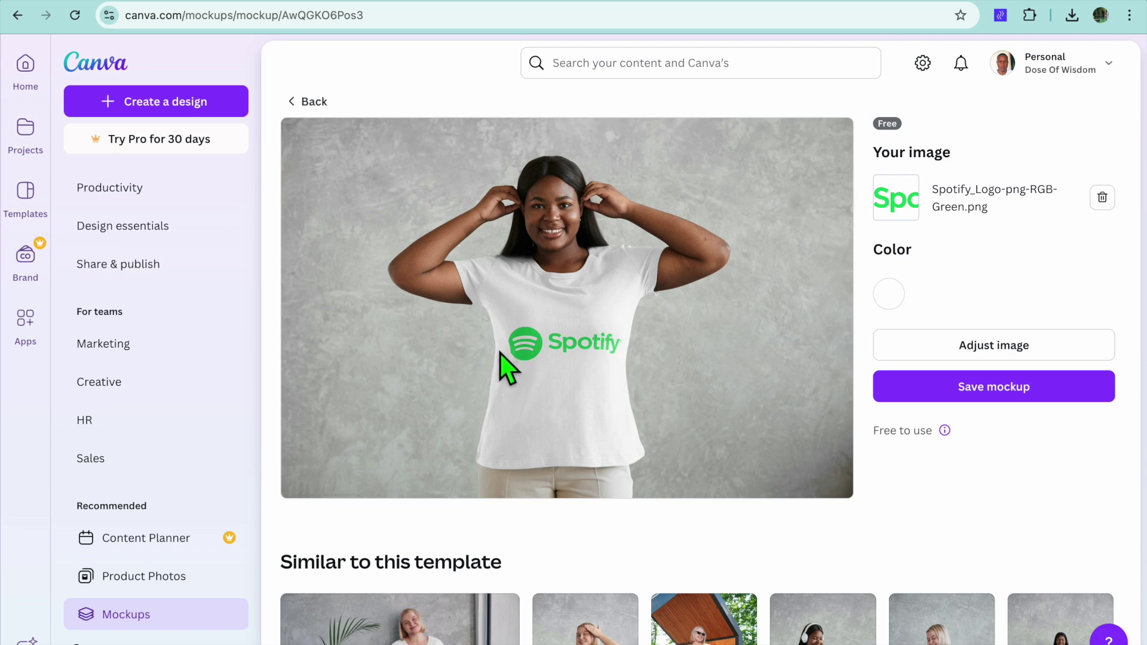
Change the mockup T-shirt colour to pink #F80E8C, leaving the Spotify logo placement unchanged
left_click(890, 302)
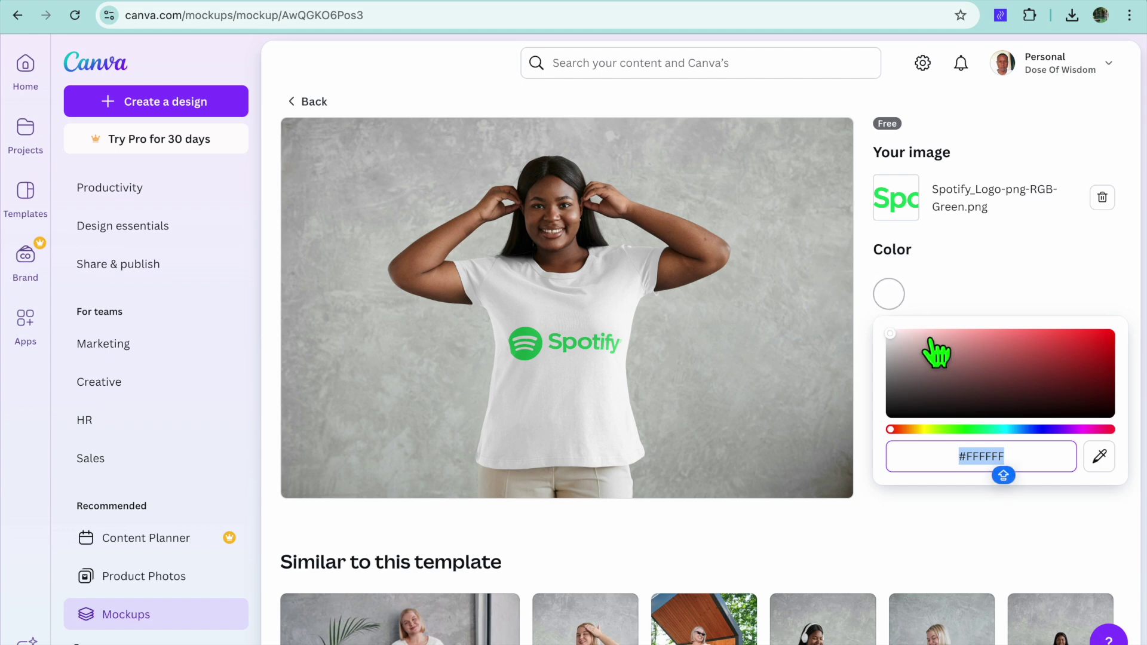
left_click(1035, 429)
left_click(1103, 333)
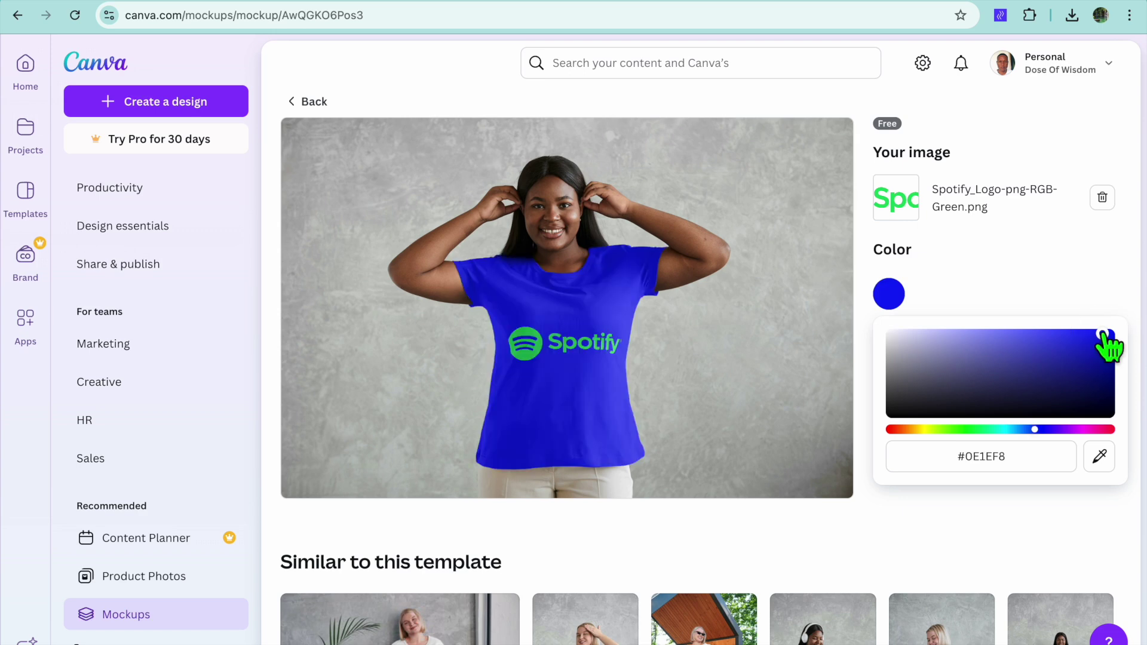
left_click(1091, 429)
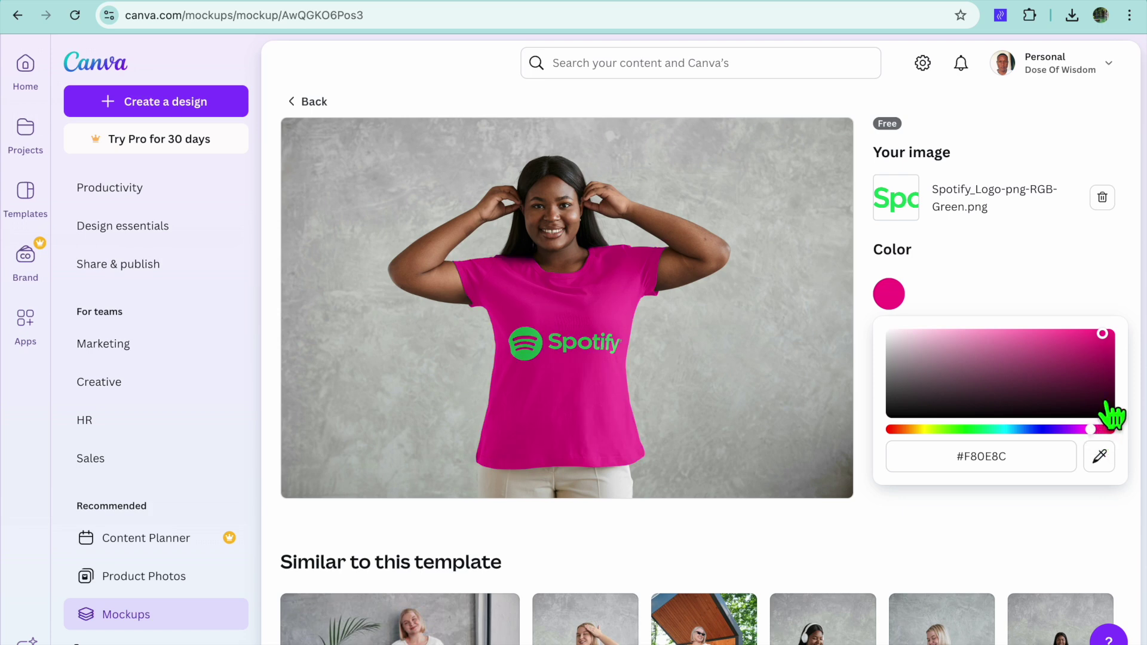
left_click(999, 270)
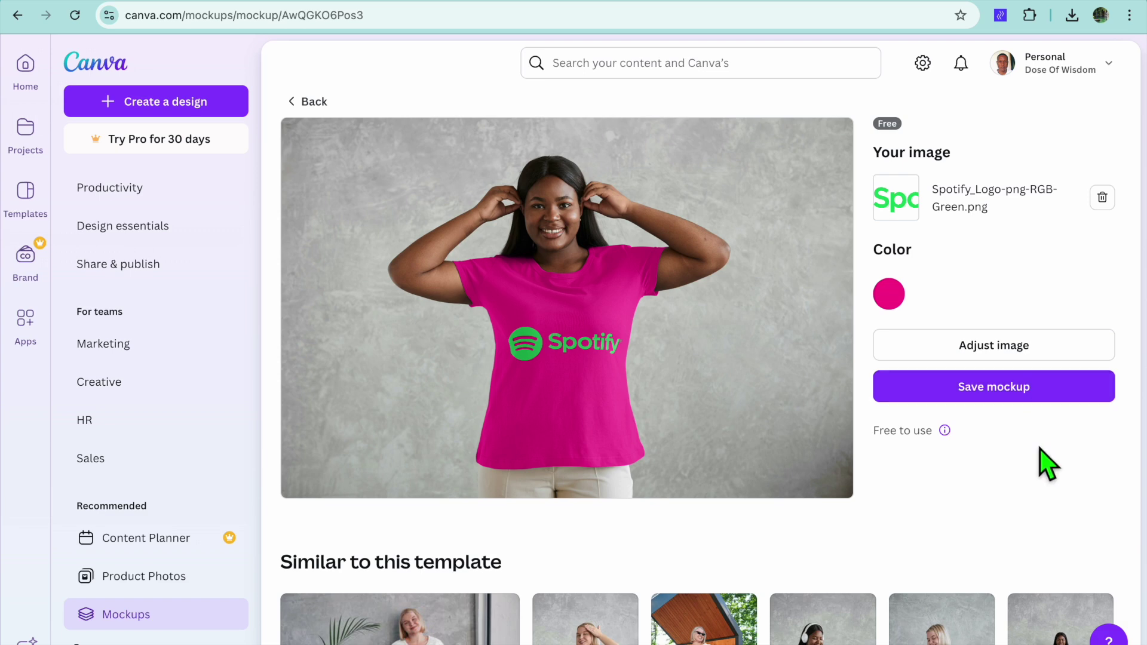
left_click(993, 357)
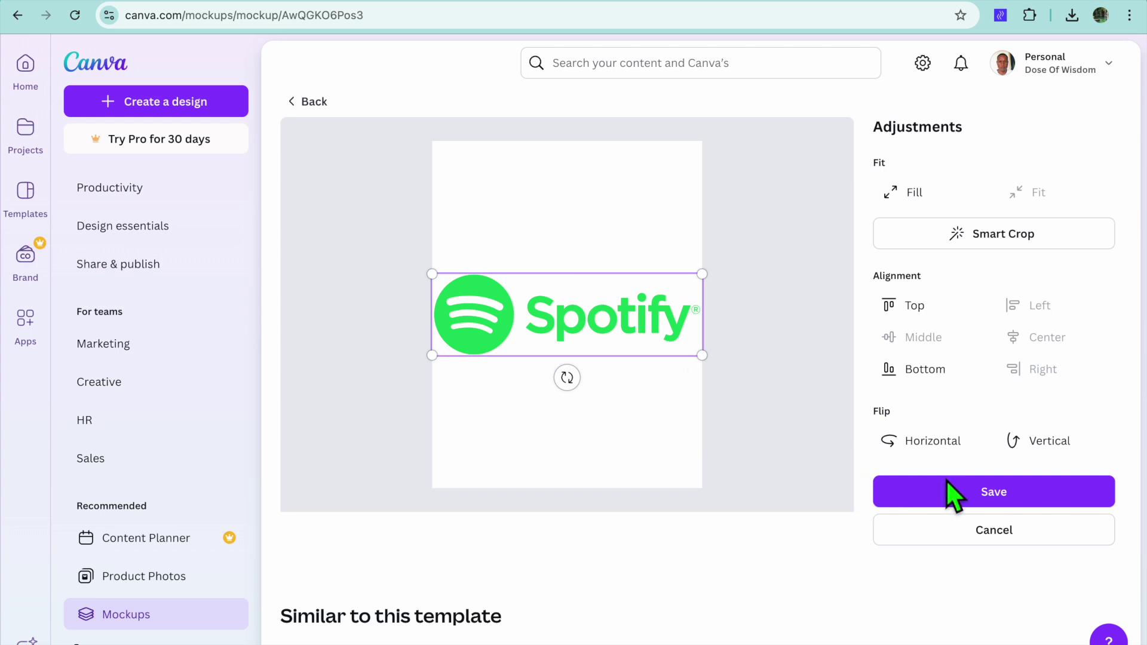
left_click(932, 493)
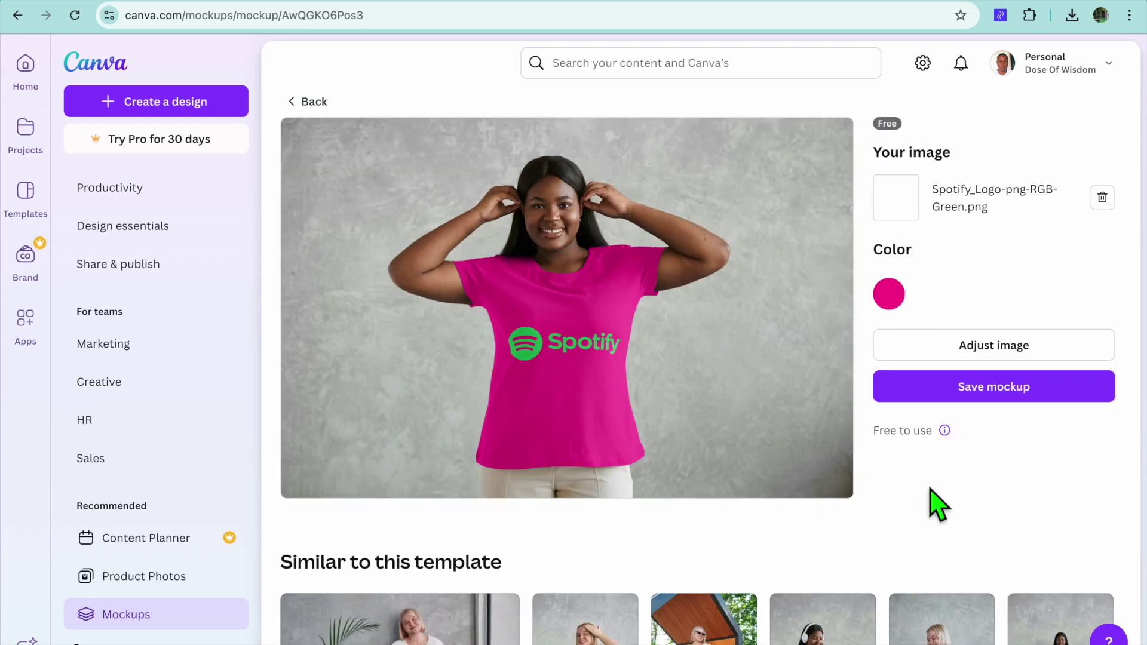
Save the mockup, download it as AwQGKO6Pos3.png and open the downloaded file
left_click(994, 387)
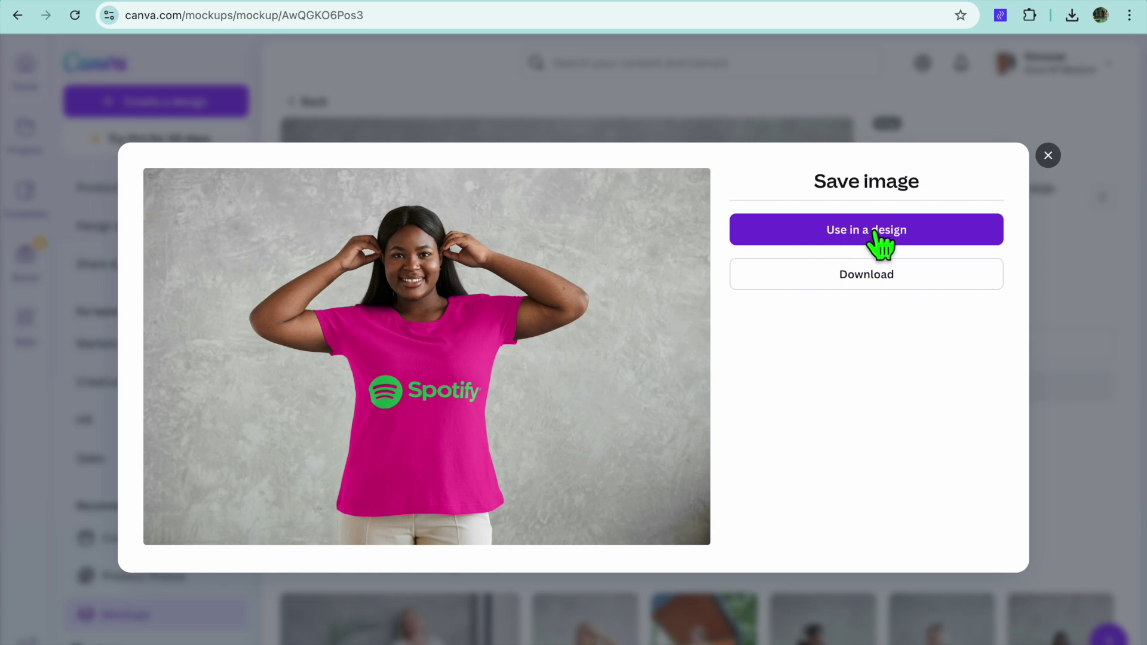
left_click(842, 294)
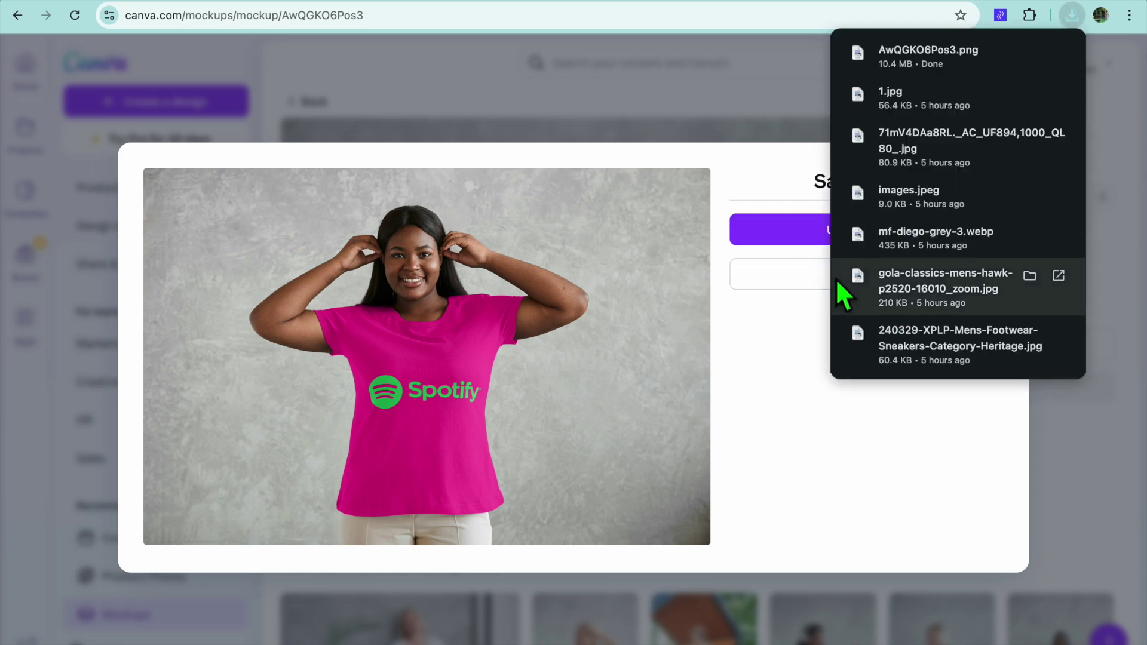
left_click(945, 69)
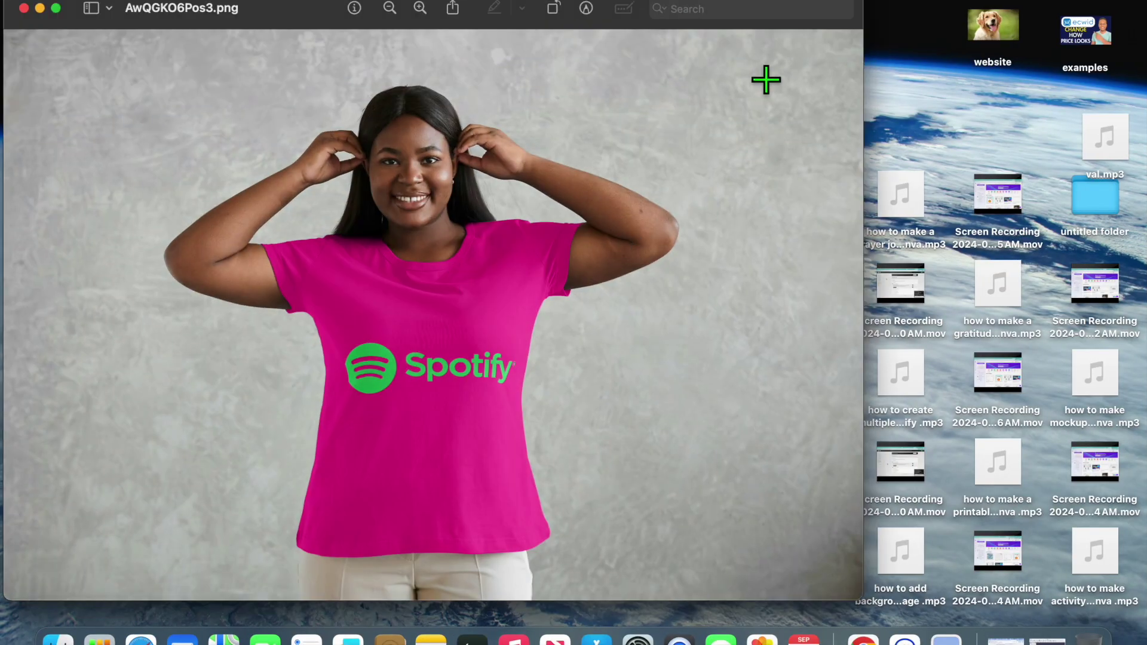
Move the Preview window to inspect the pink T-shirt image, then return to Chrome
left_click(580, 29)
left_click_drag(581, 30, 713, 47)
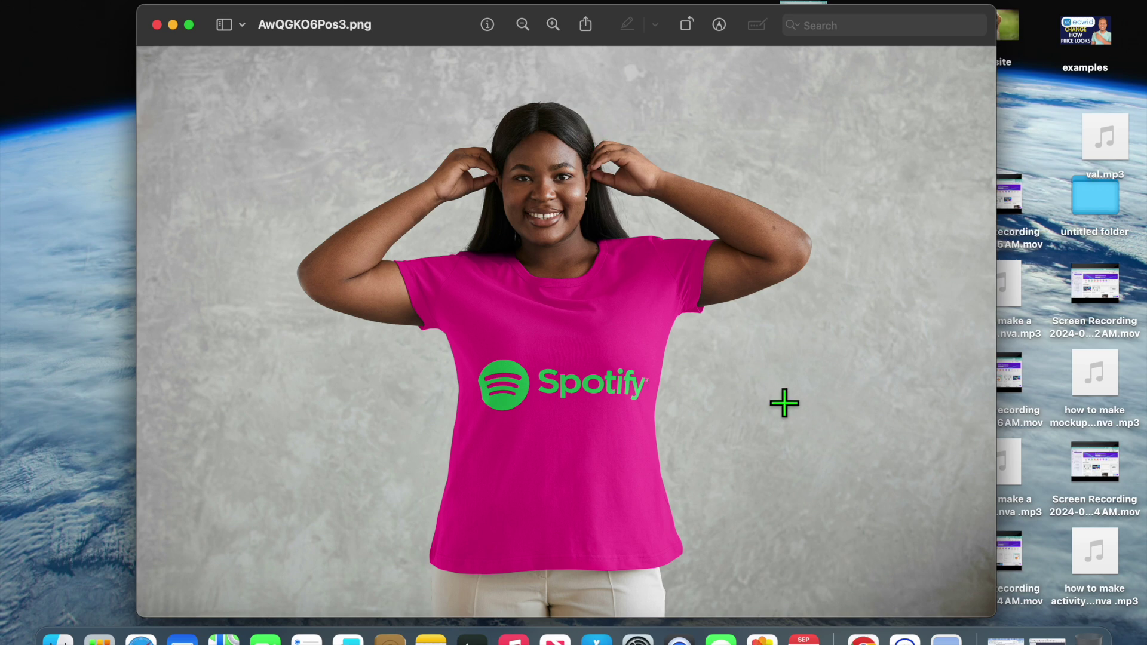
left_click(863, 640)
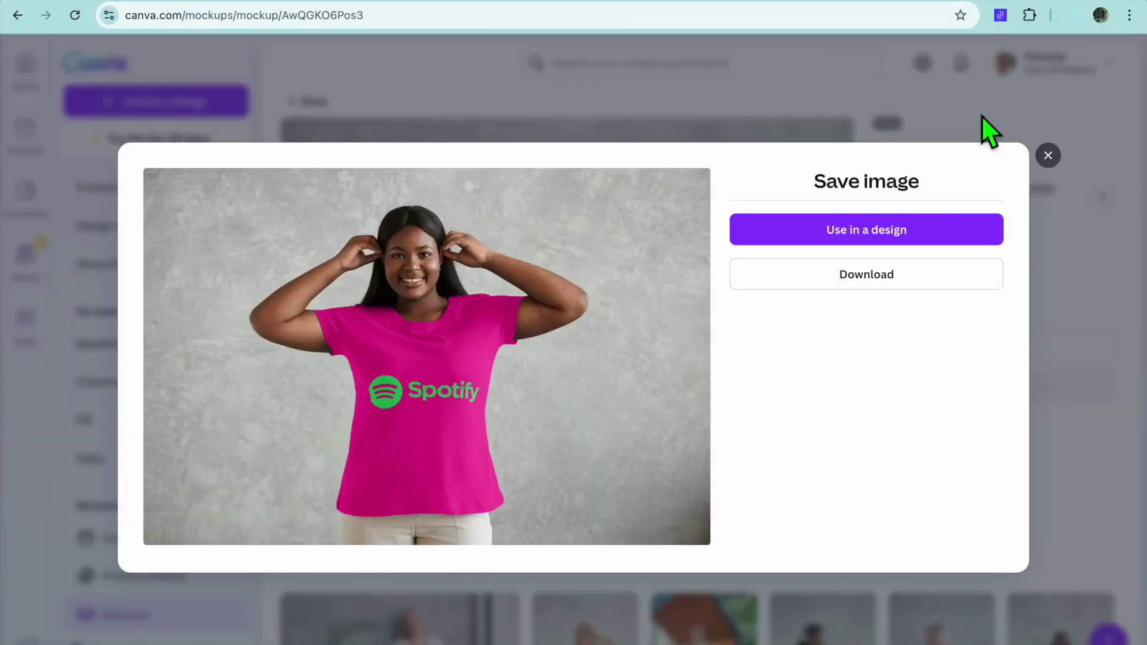
Close the Save image dialog, go to remove.bg in a new tab and start an image upload
left_click(1049, 157)
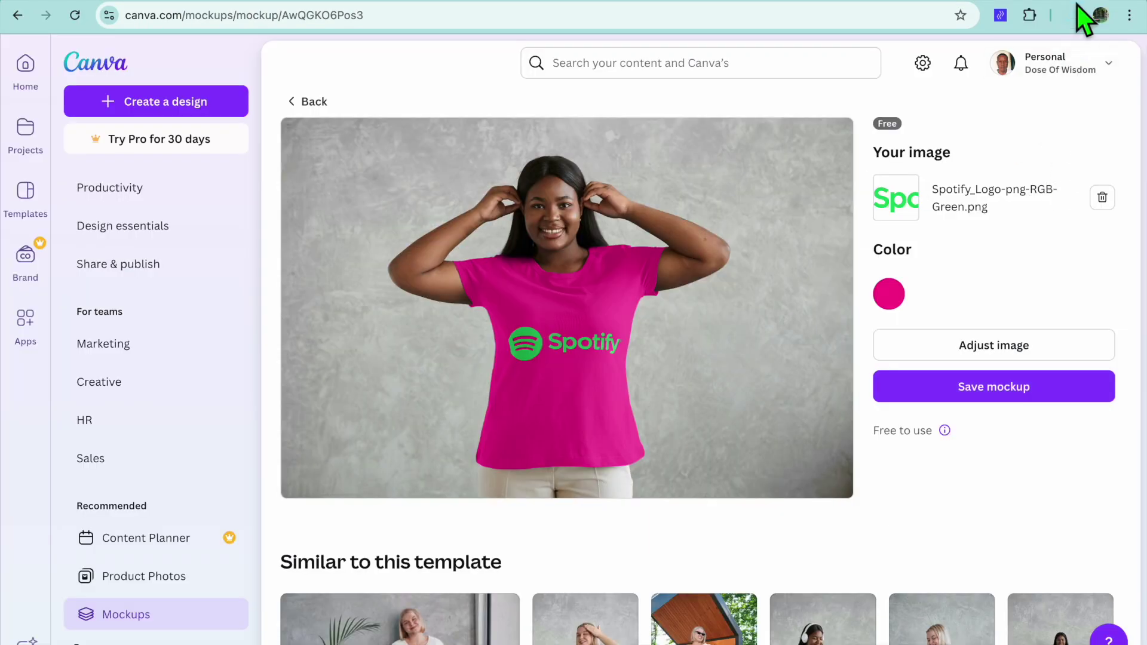
key("super+t")
type("RREM")
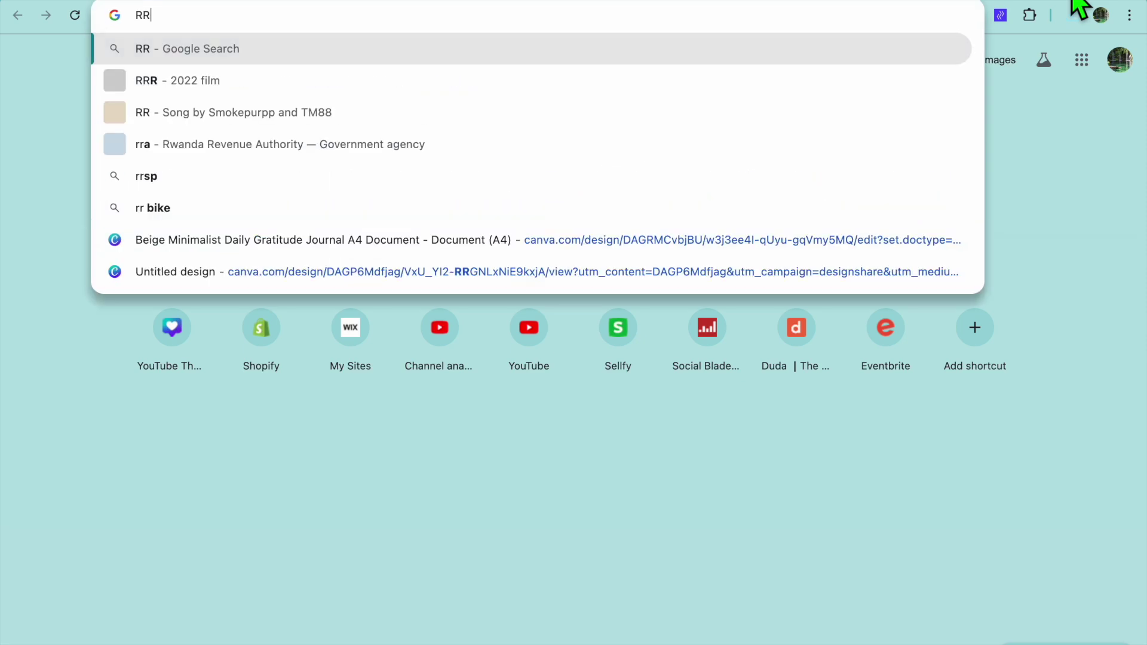
key("BackSpace")
key("BackSpace")
key("BackSpace")
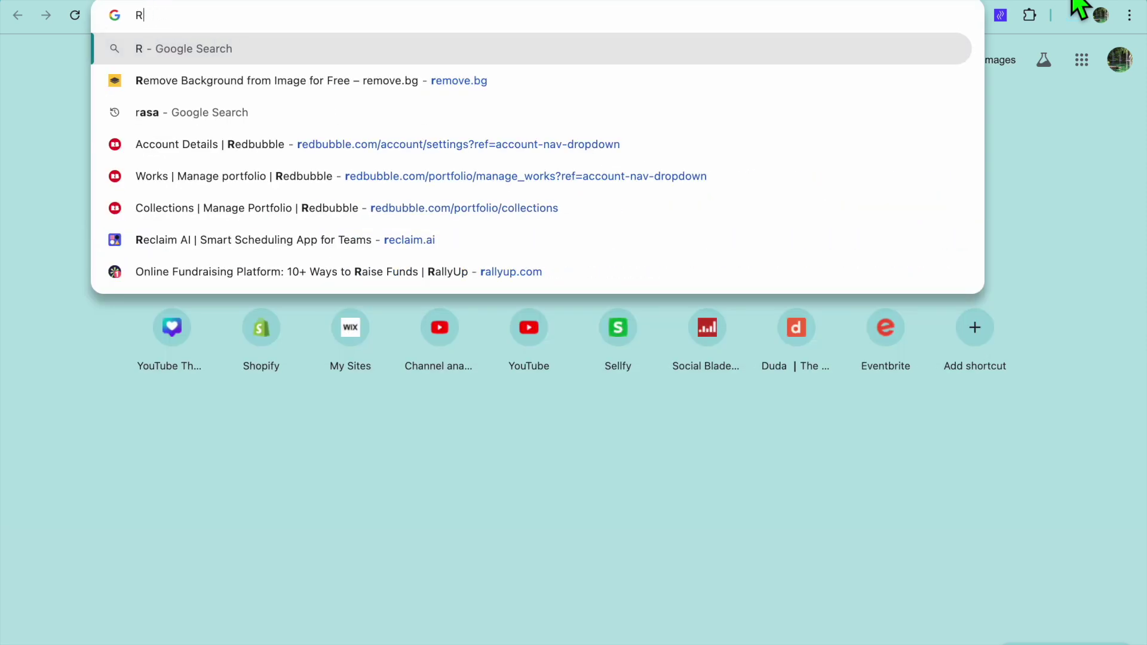
left_click(698, 80)
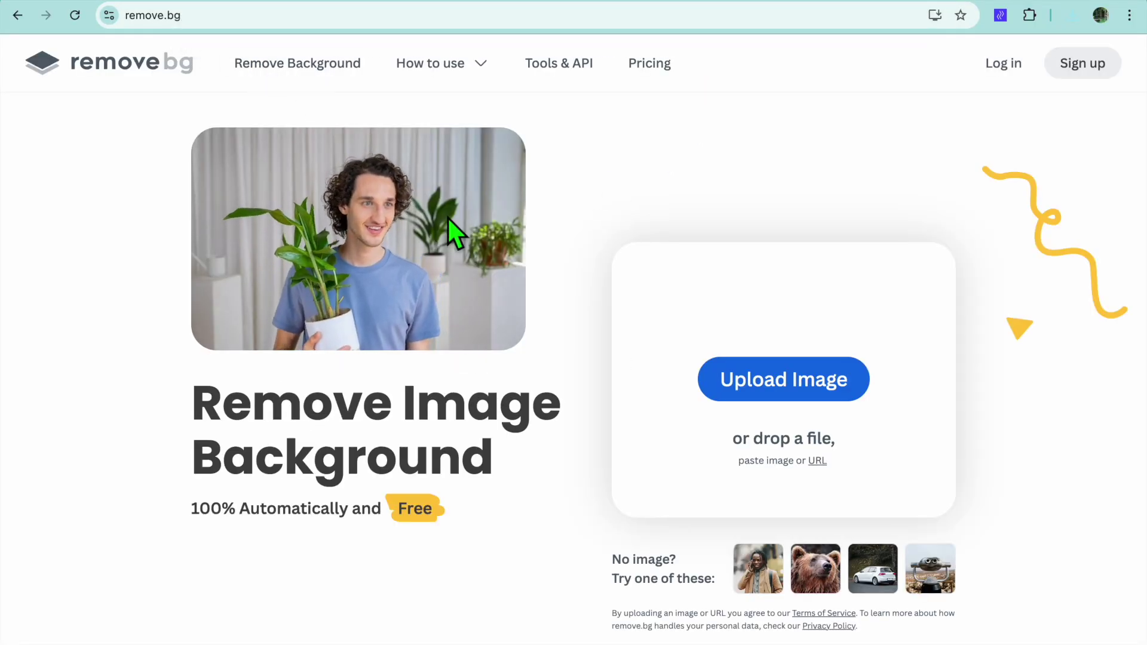
left_click(764, 379)
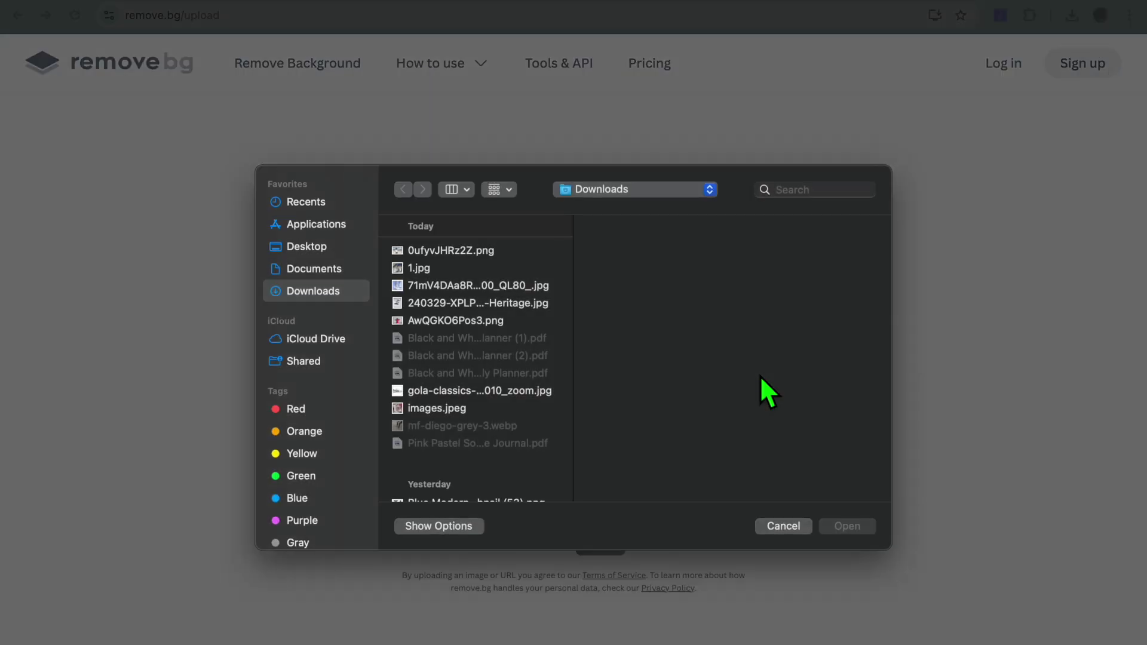
Upload AwQGKO6Pos3.png from Downloads to remove.bg for background removal
left_click(449, 254)
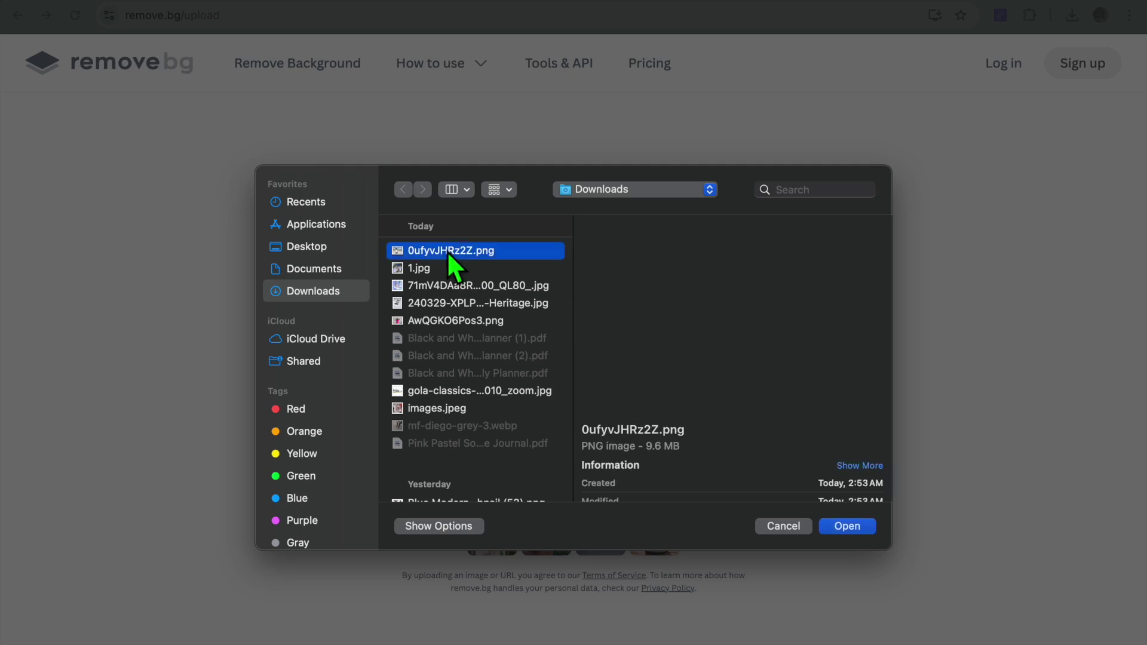
key("Down")
key("Down")
key("Down")
left_click(482, 326)
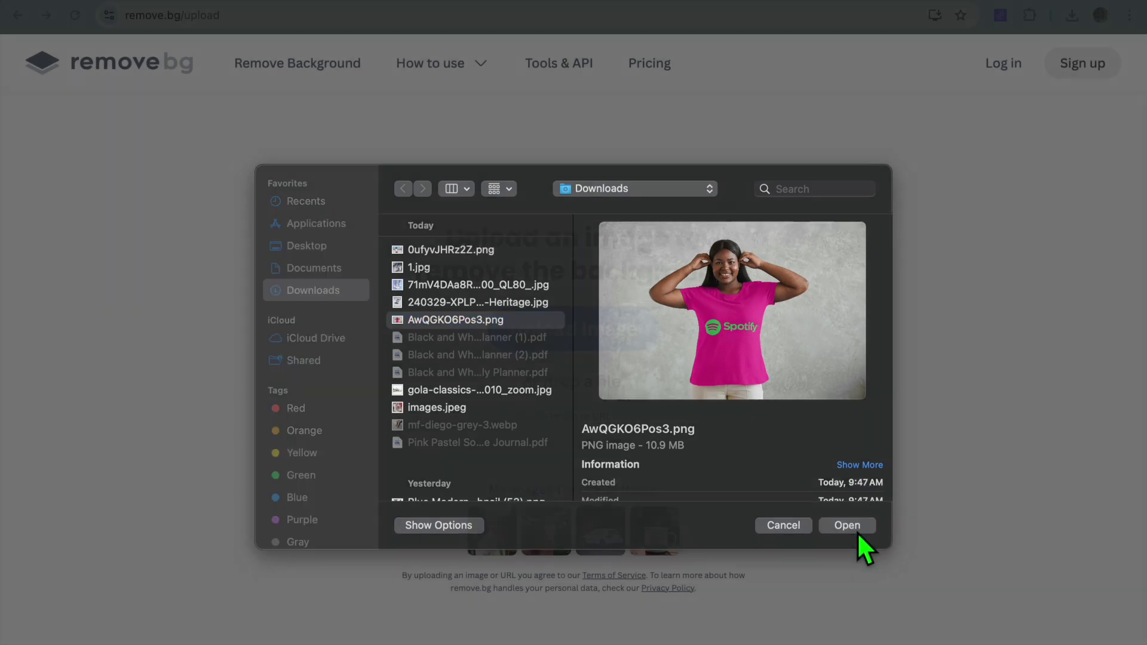
left_click(858, 531)
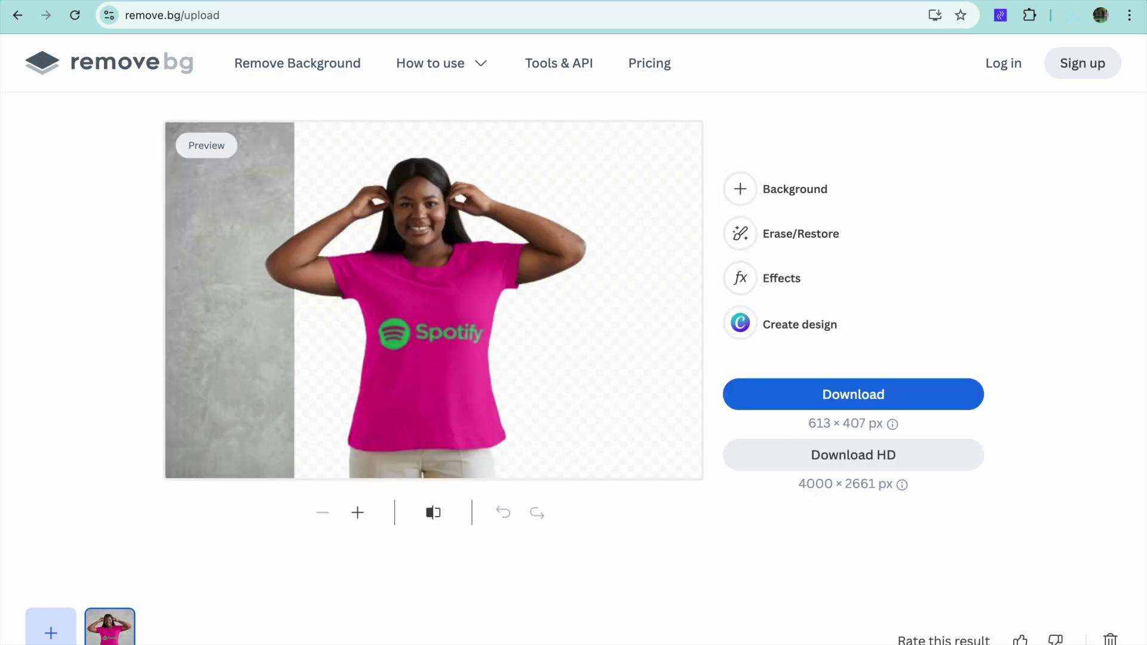
Download the cut-out as AwQGKO6Pos3-removebg-preview.png and return to Canva's T-shirt mockups
left_click(821, 403)
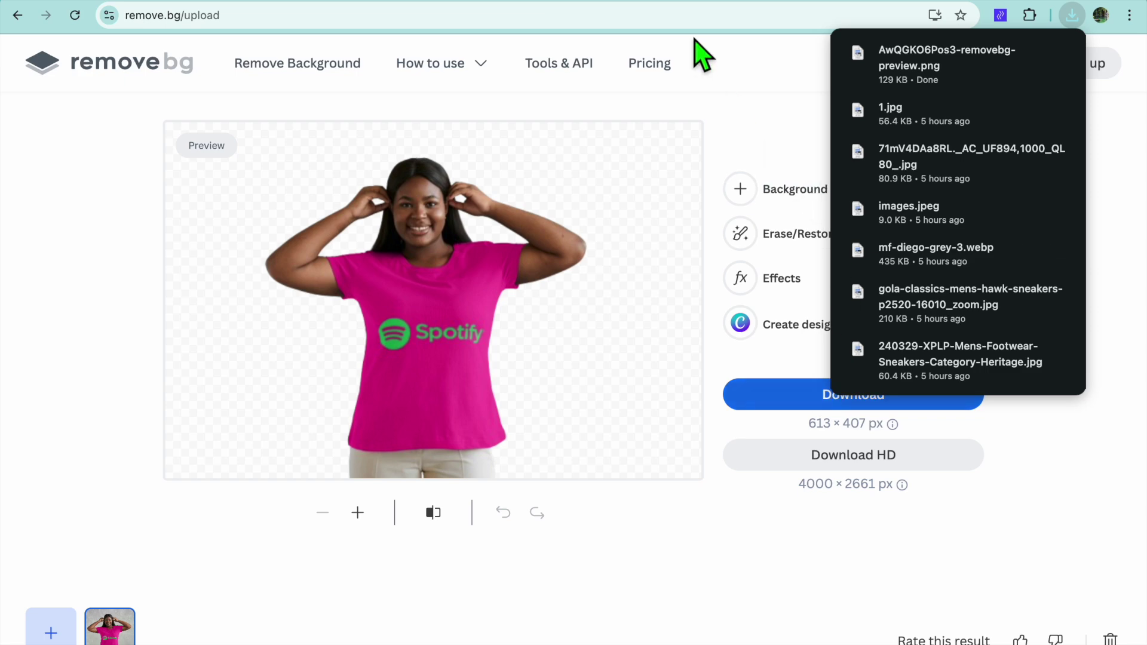
left_click(693, 2)
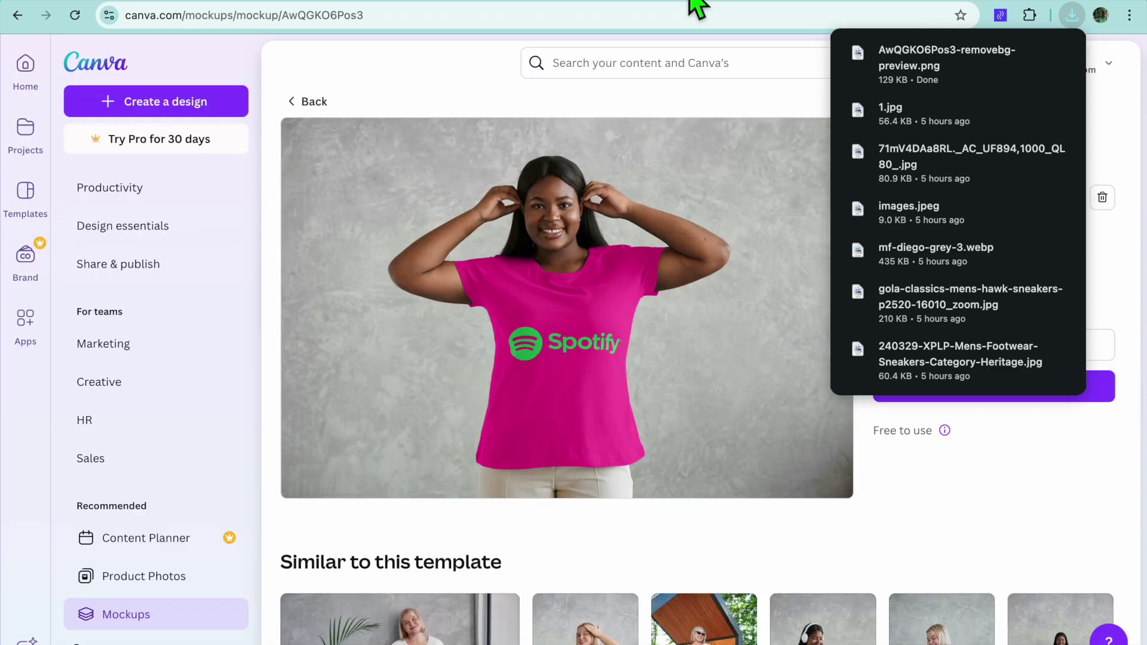
left_click(297, 103)
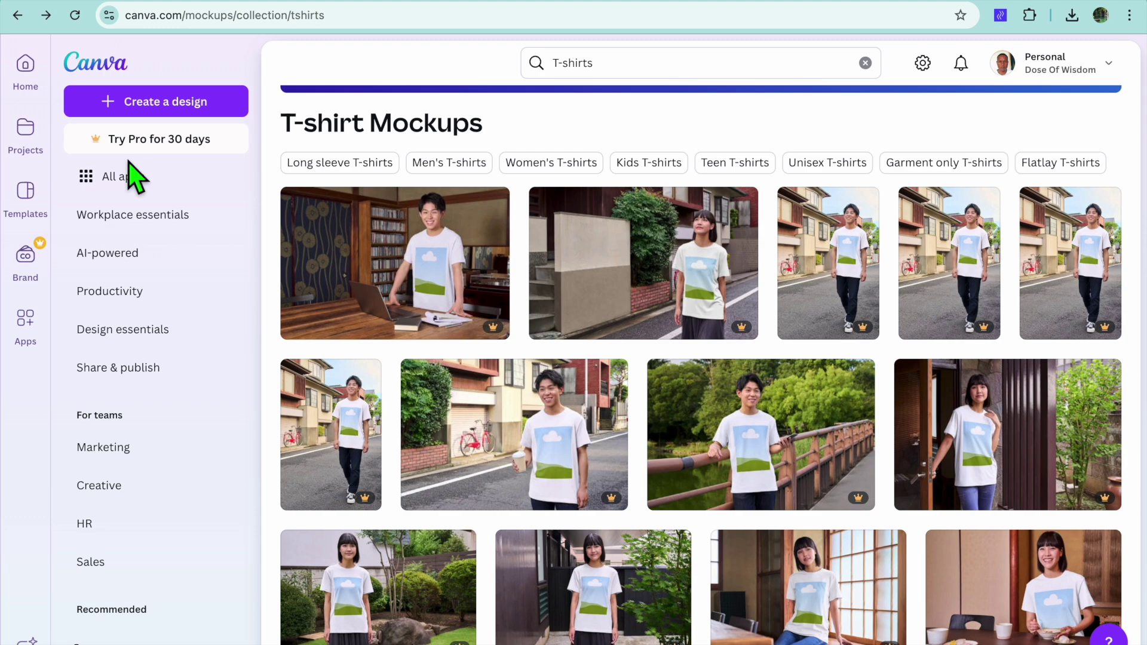
Create a blank 1080 × 1920 Instagram Story design from the Social media formats on Canva home
left_click(27, 67)
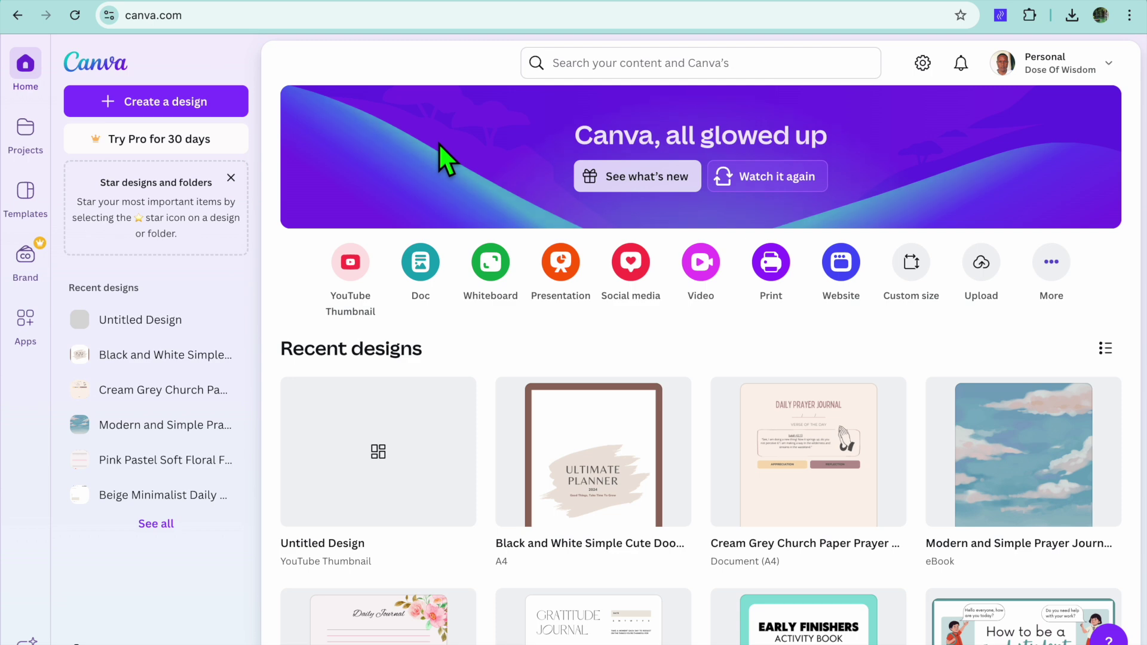
left_click(631, 263)
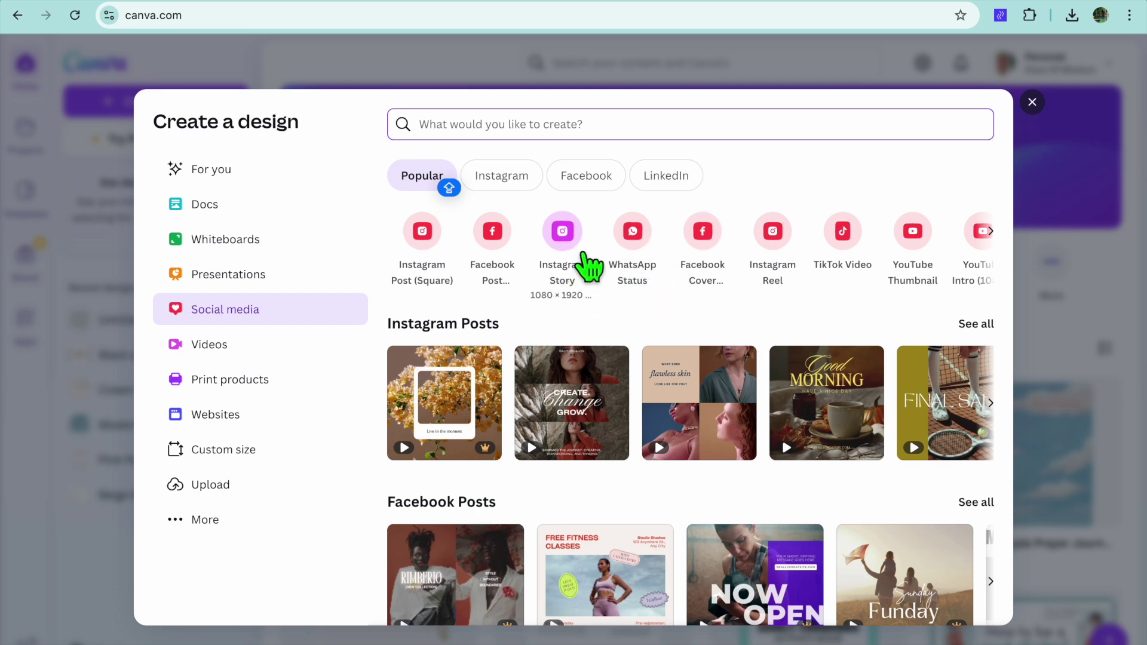
left_click(564, 234)
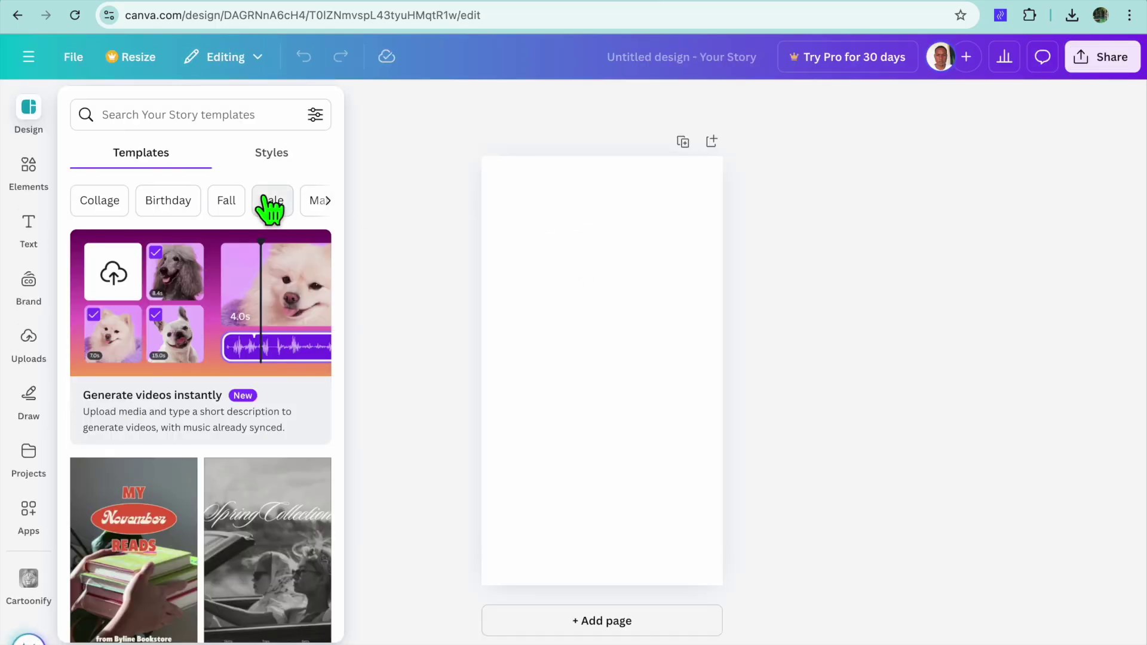
Search Elements for 'STREET' and show only the photo results
left_click(33, 174)
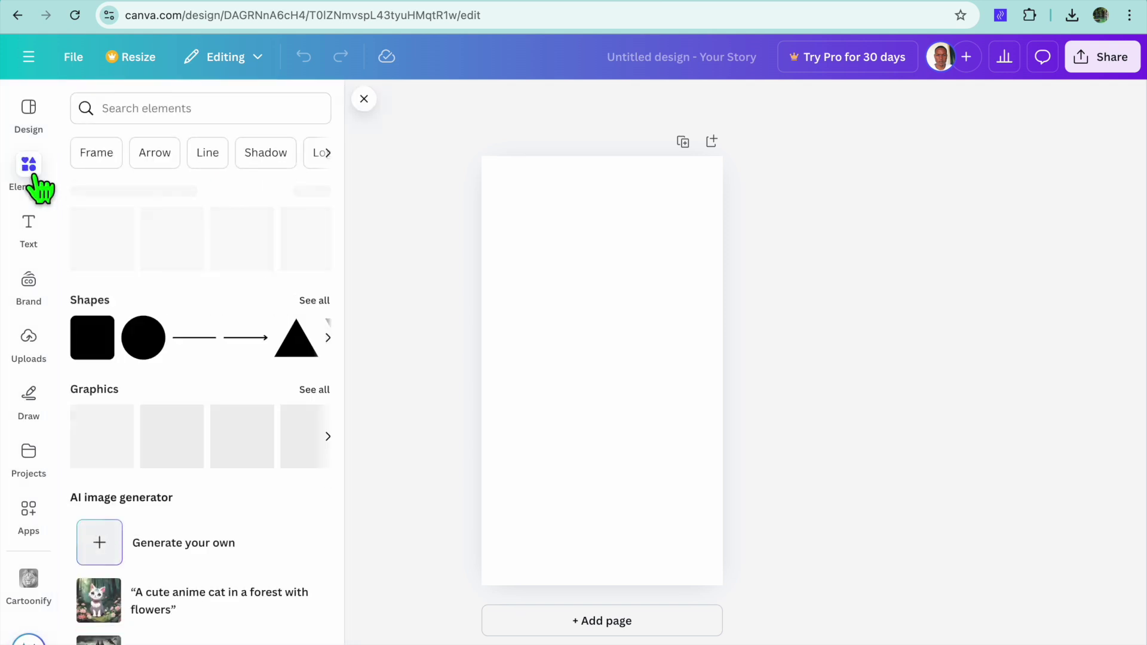
left_click(133, 114)
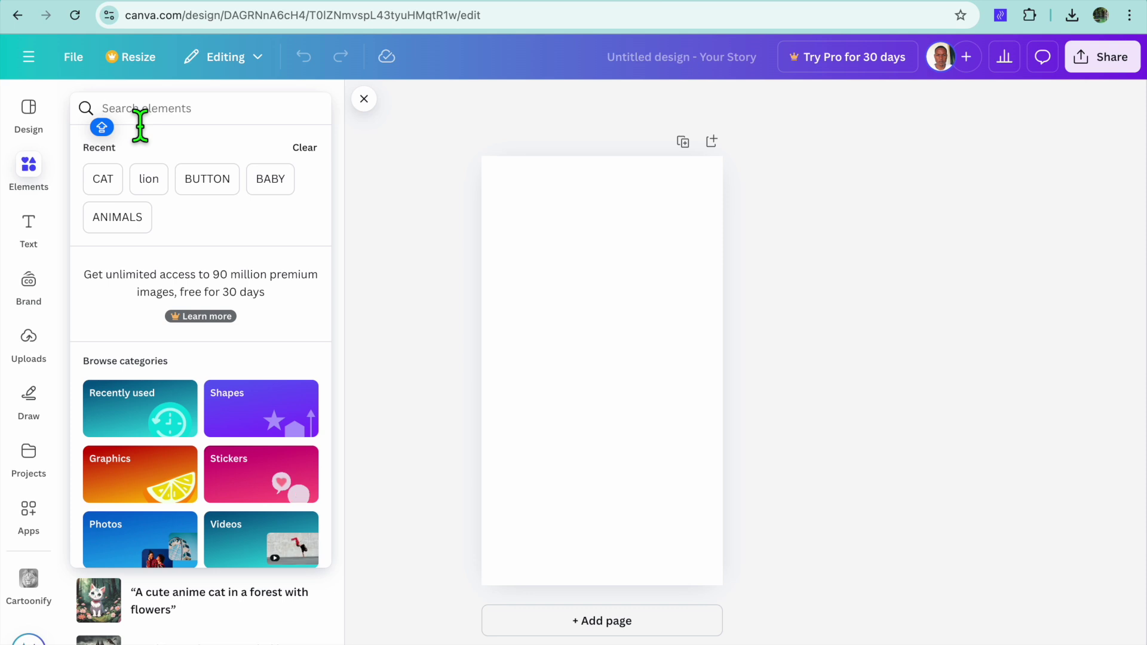
type("S")
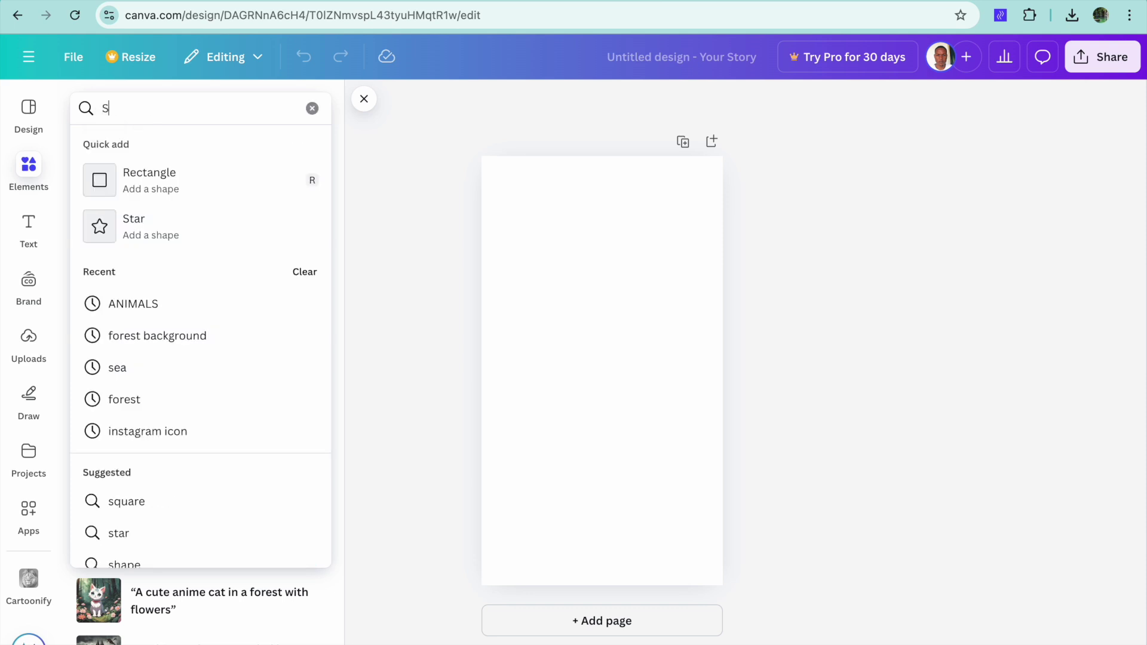
type("TREET")
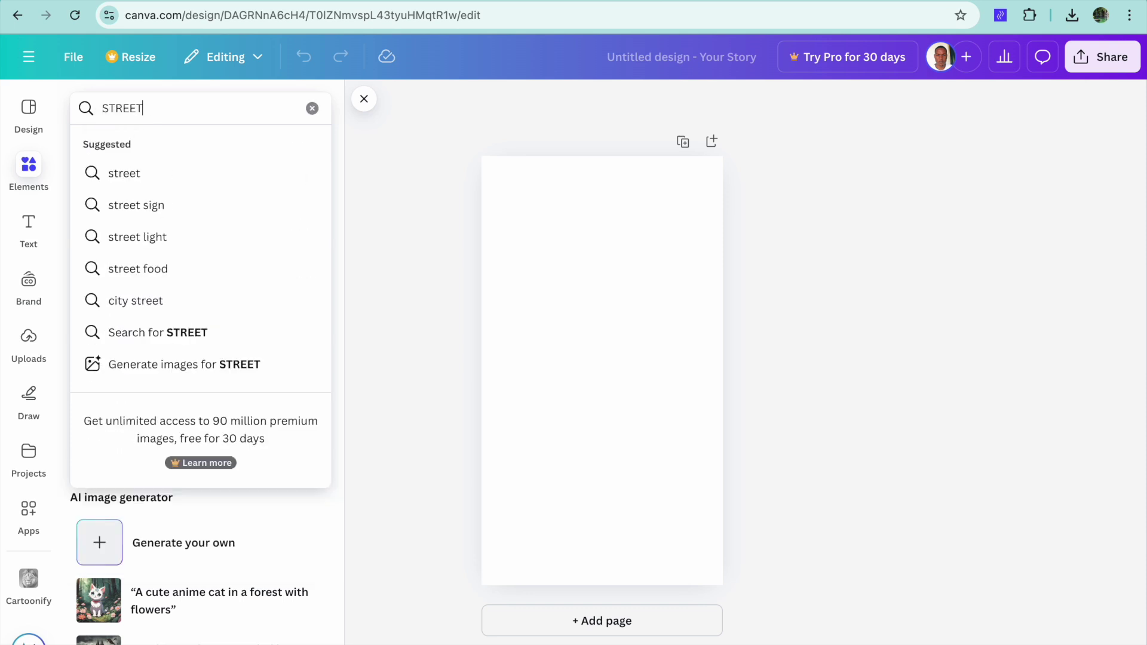
key("Return")
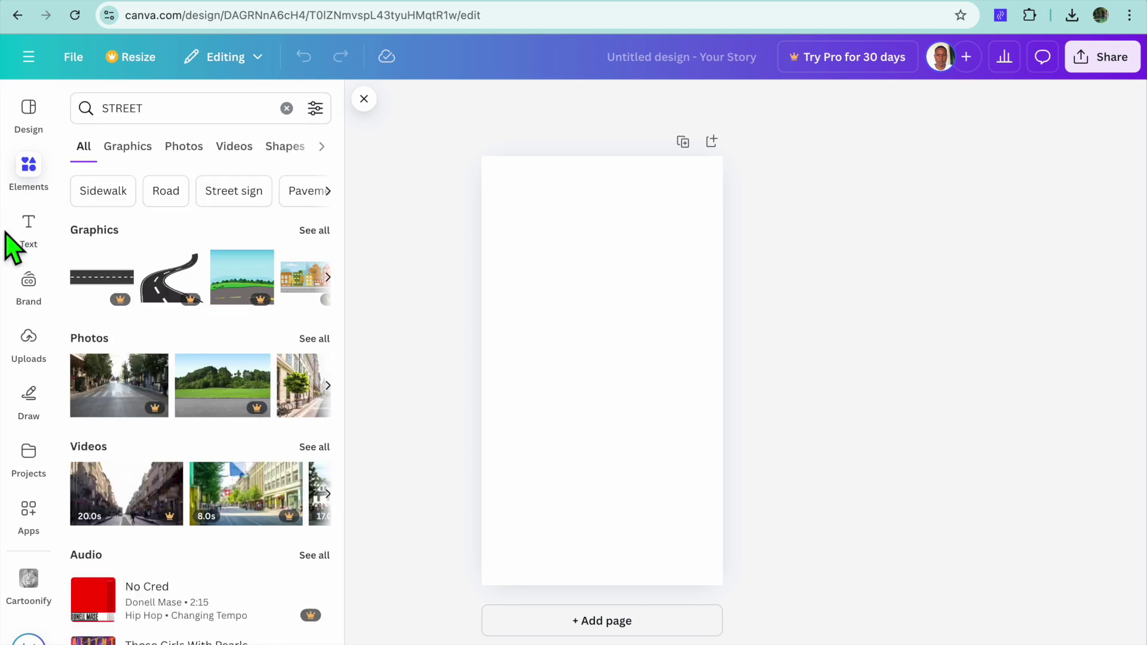
left_click(184, 148)
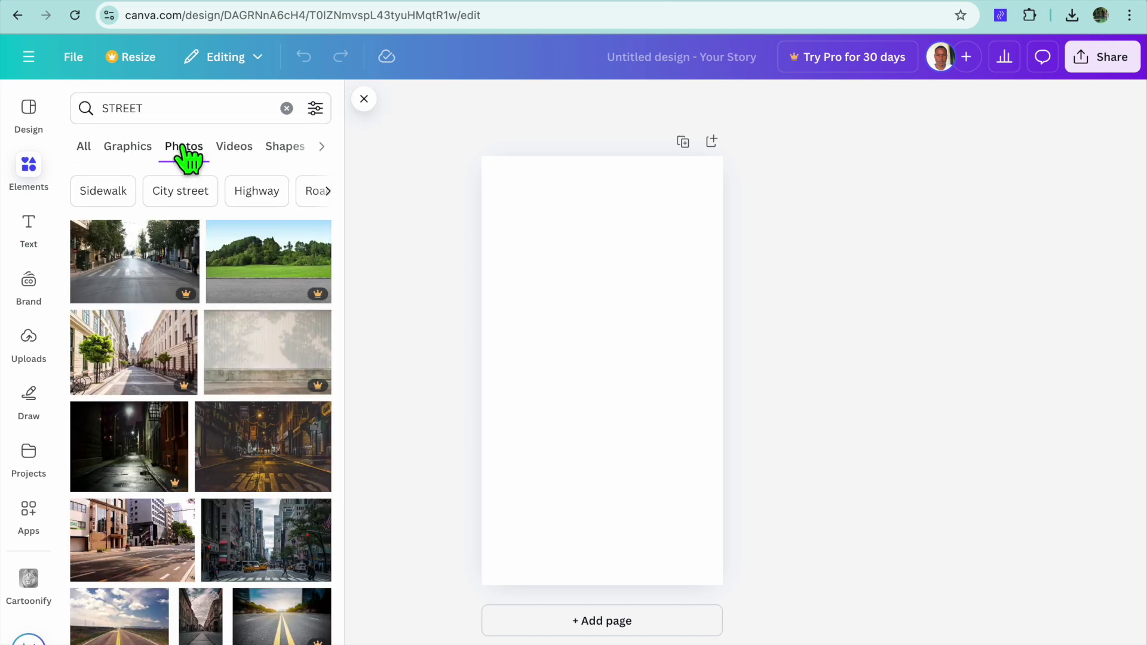
scroll(254, 284, "down", 6)
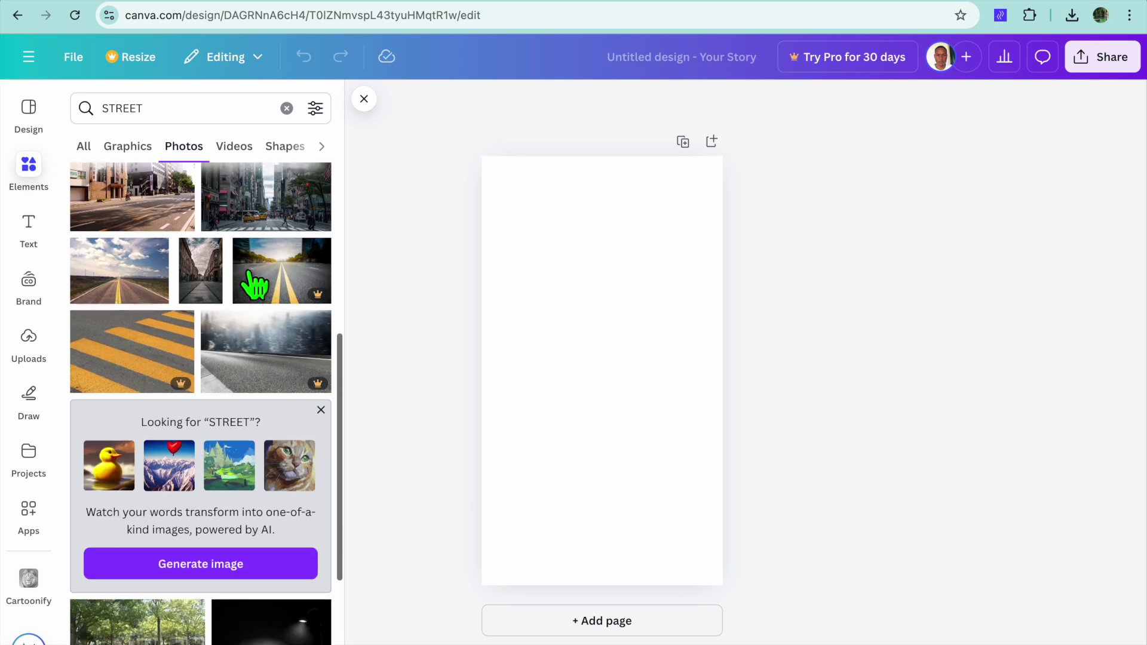
scroll(254, 284, "up", 2)
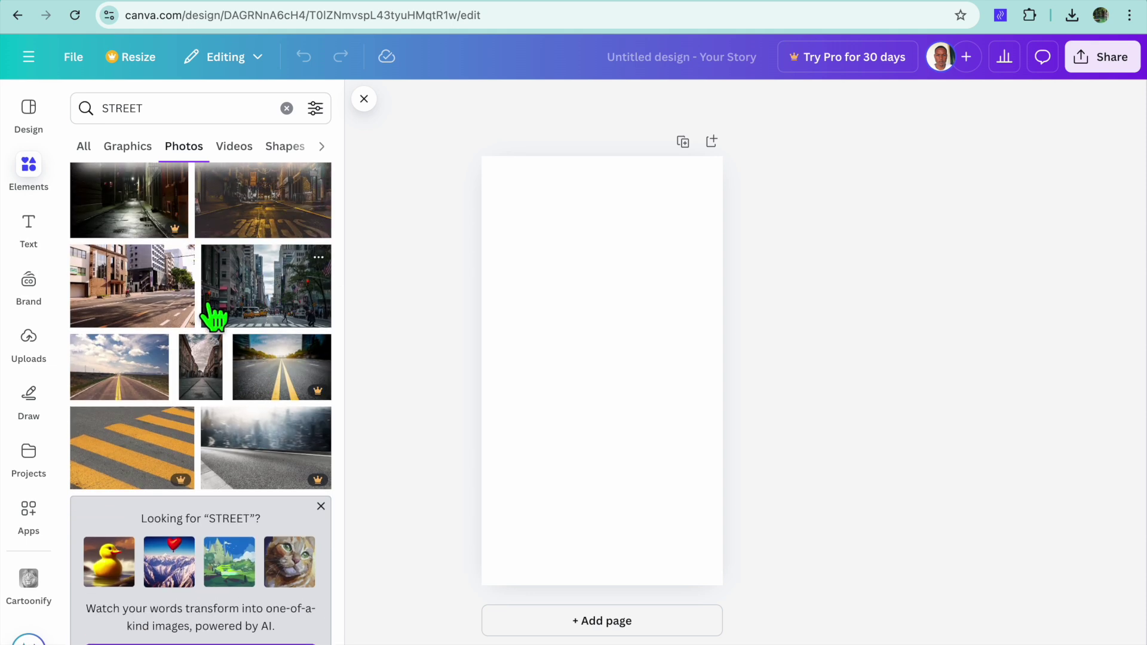
Drop a city street photo onto the page and set it as the background
left_click_drag(147, 307, 572, 246)
left_click(632, 162)
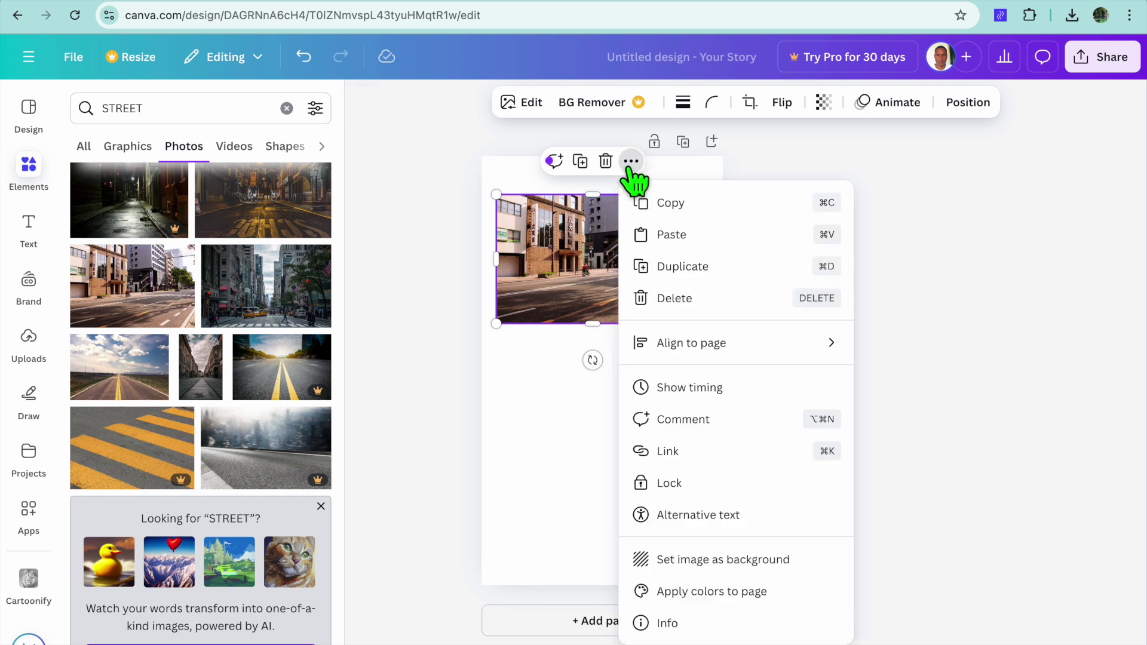
left_click(709, 569)
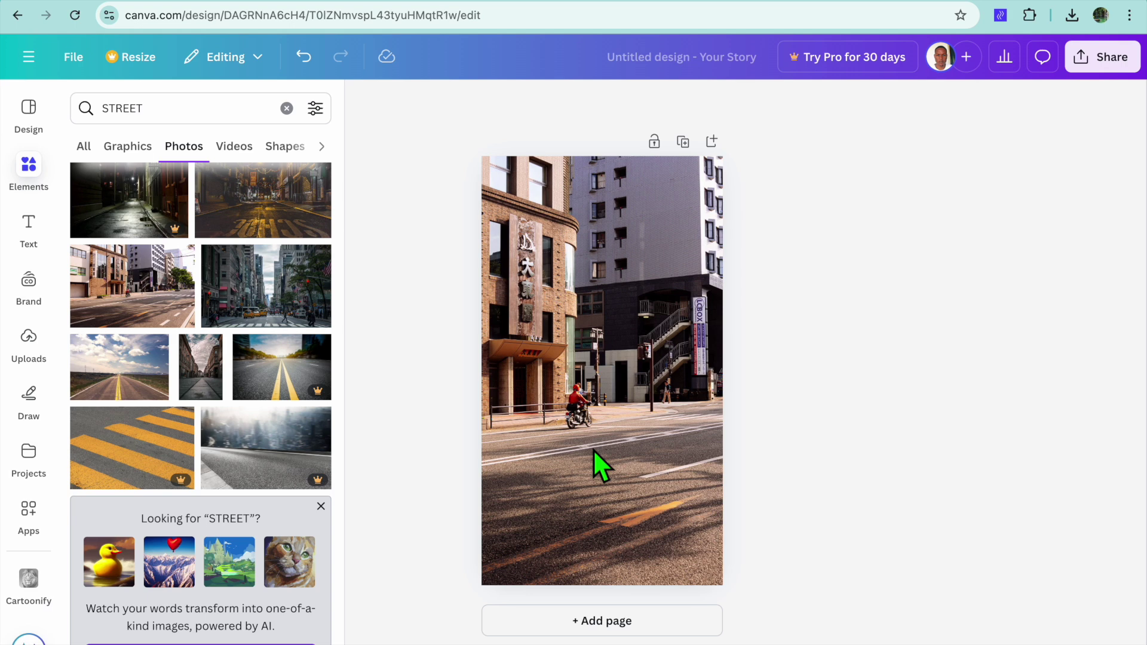
Upload the removebg-preview PNG of the woman in the pink T-shirt from Downloads
left_click(28, 344)
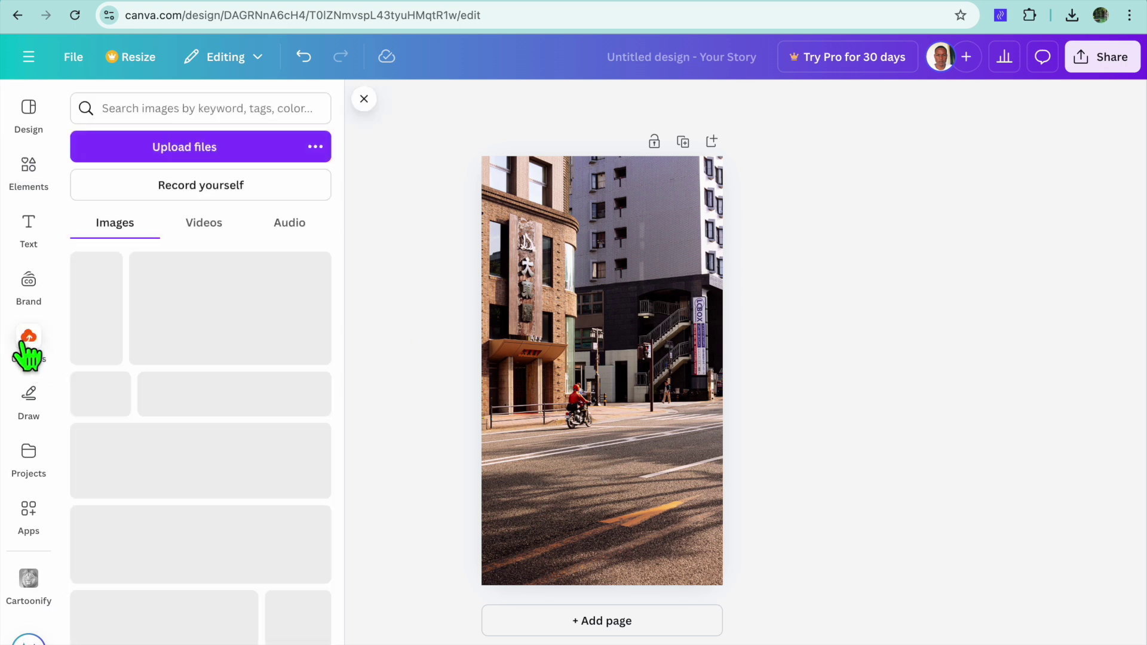
left_click(209, 157)
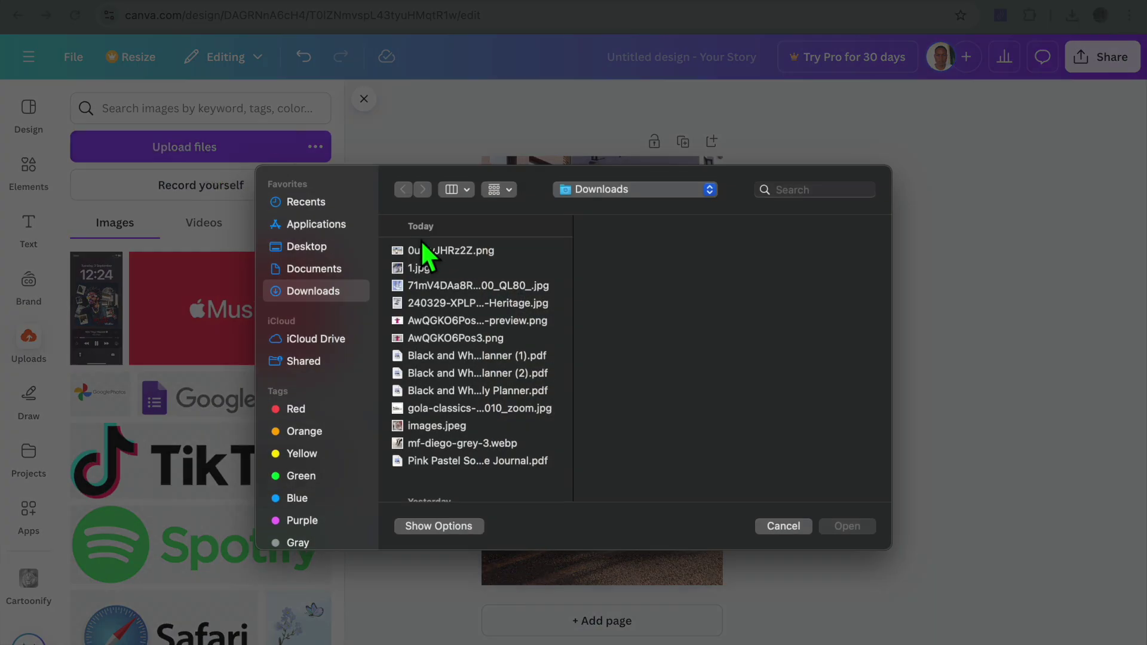
left_click(500, 320)
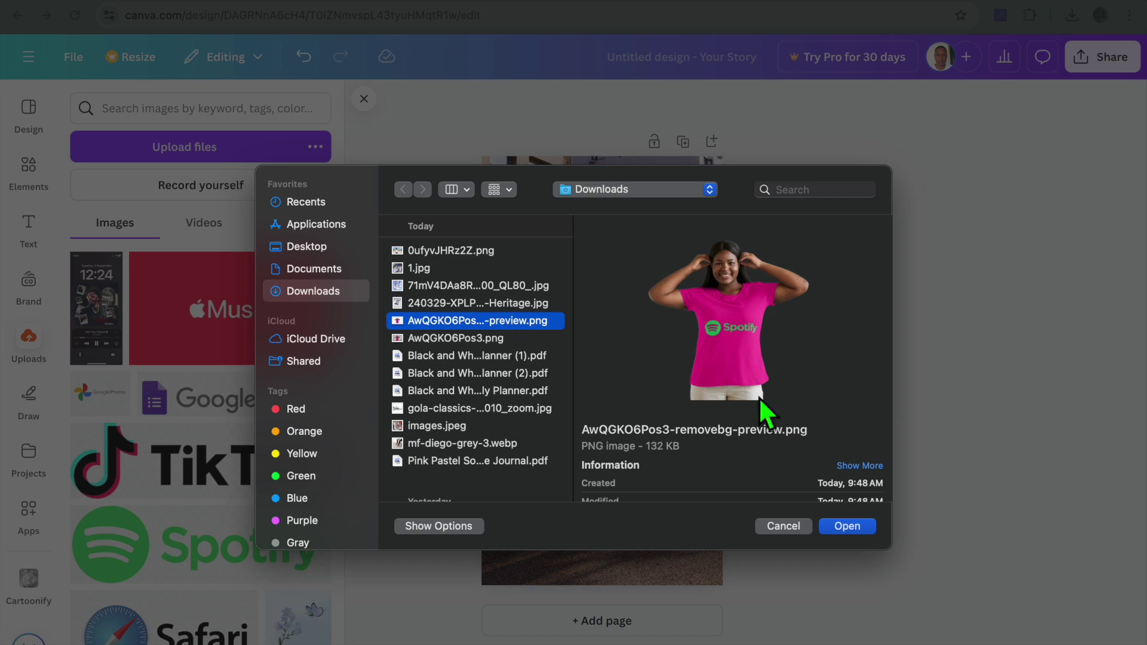
left_click(848, 527)
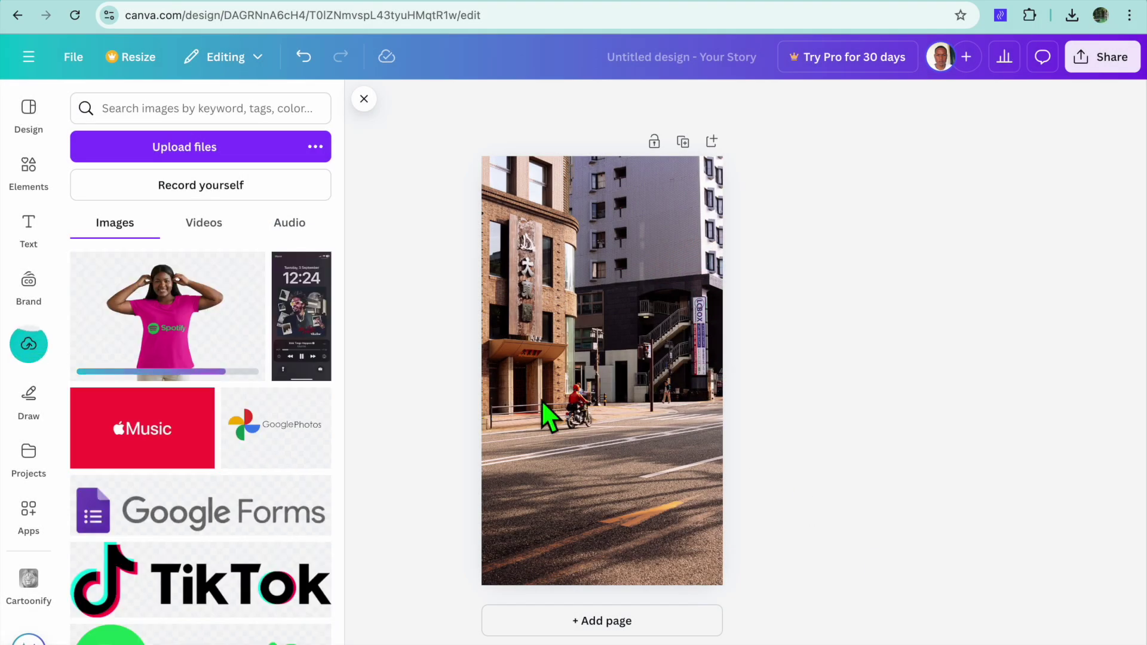
Place the pink T-shirt cutout on the street photo, sized to fill the story's lower part
left_click_drag(179, 363, 606, 382)
left_click_drag(594, 341, 658, 460)
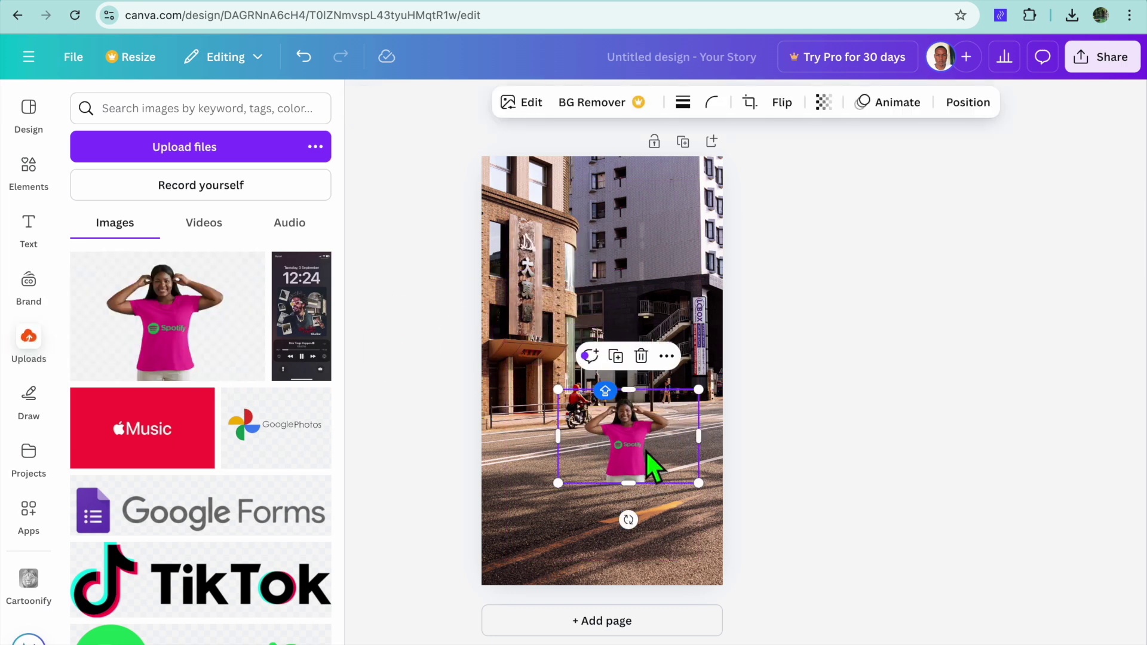
left_click_drag(558, 390, 497, 264)
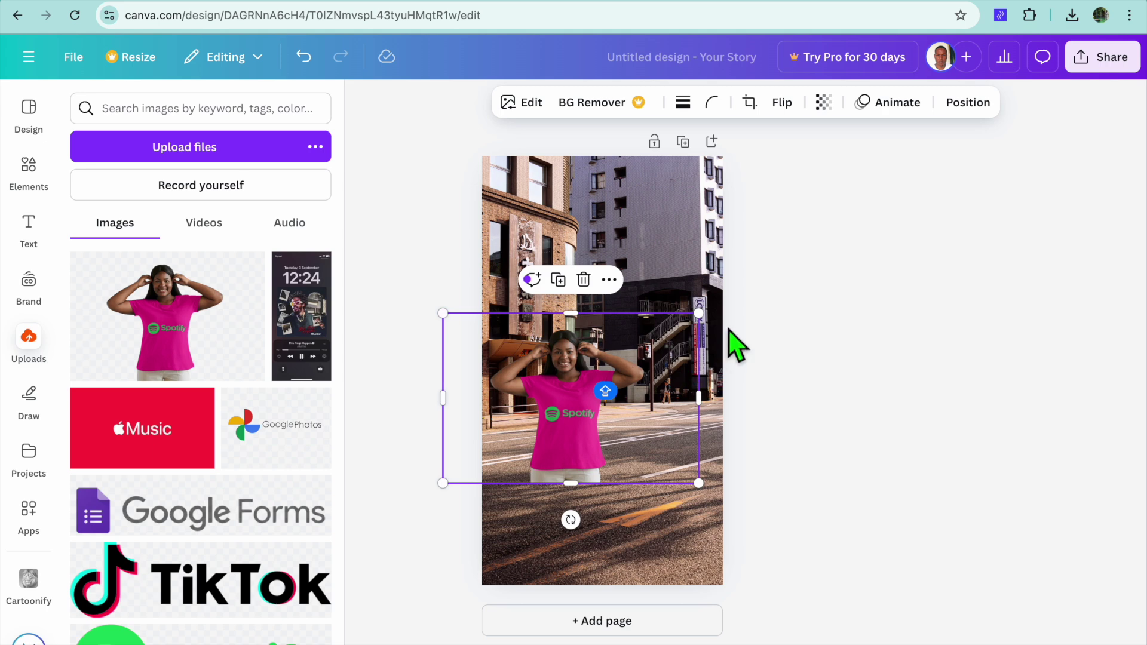
left_click_drag(699, 312, 815, 214)
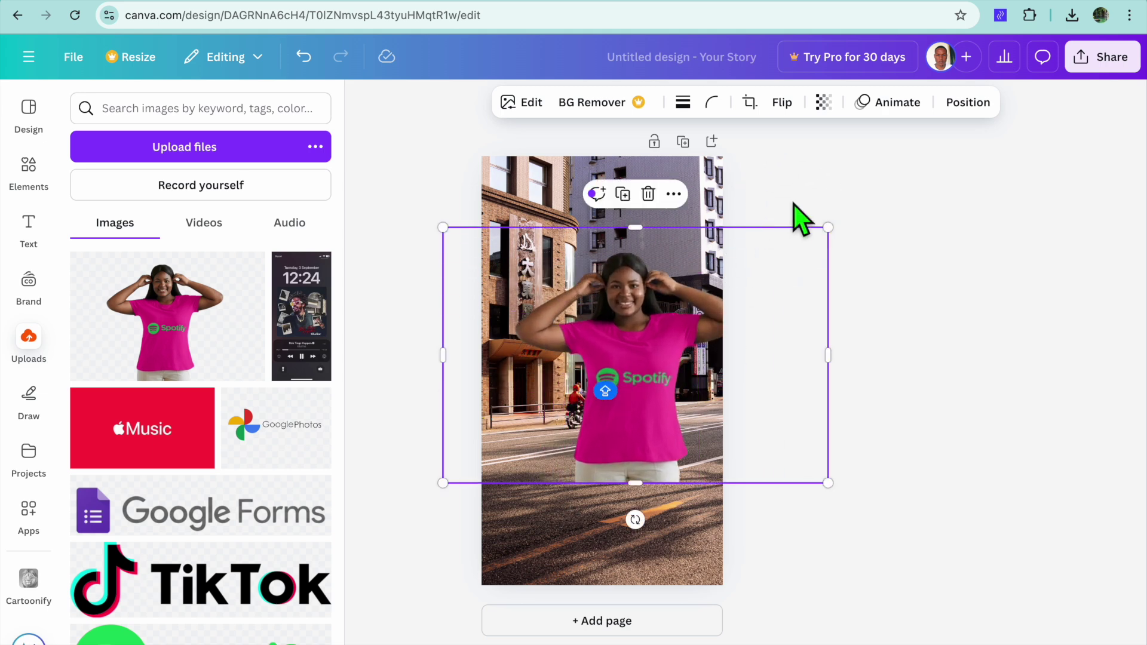
left_click_drag(661, 309, 627, 290)
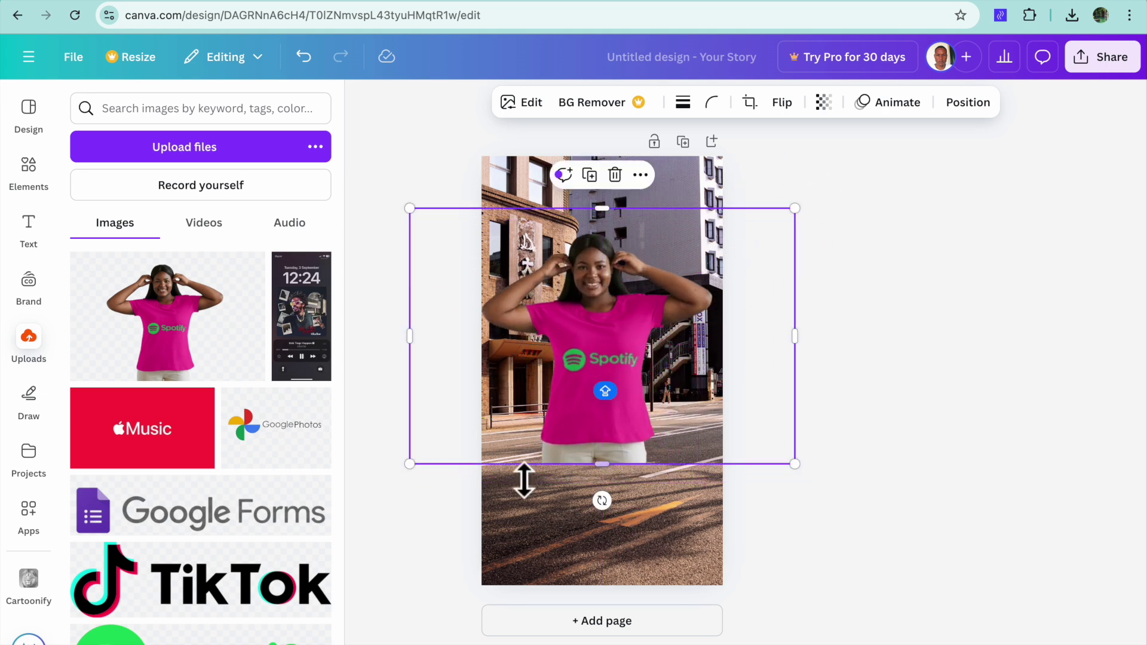
left_click_drag(619, 476, 630, 594)
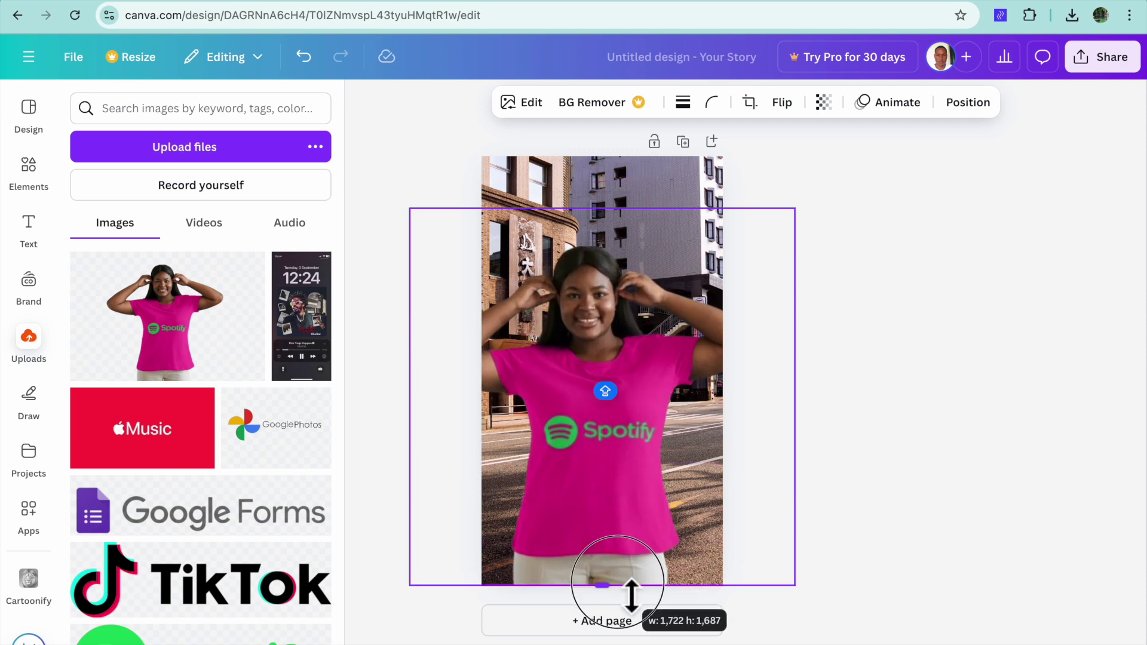
left_click_drag(645, 505, 648, 509)
left_click_drag(806, 209, 760, 252)
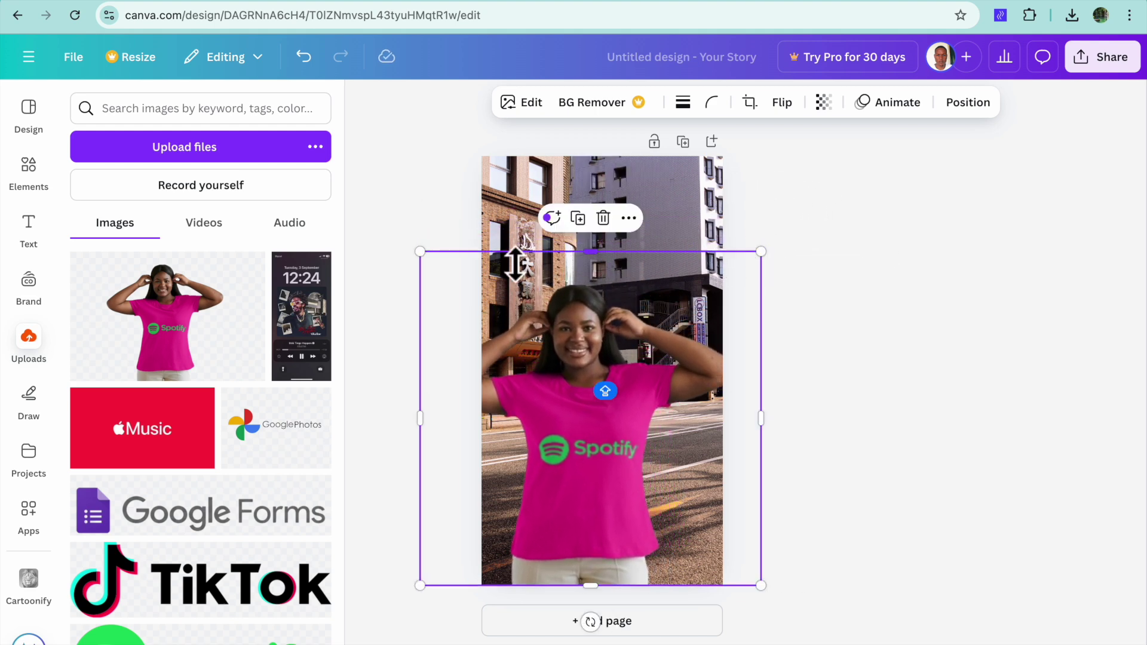
left_click_drag(420, 252, 529, 272)
left_click_drag(762, 313, 753, 318)
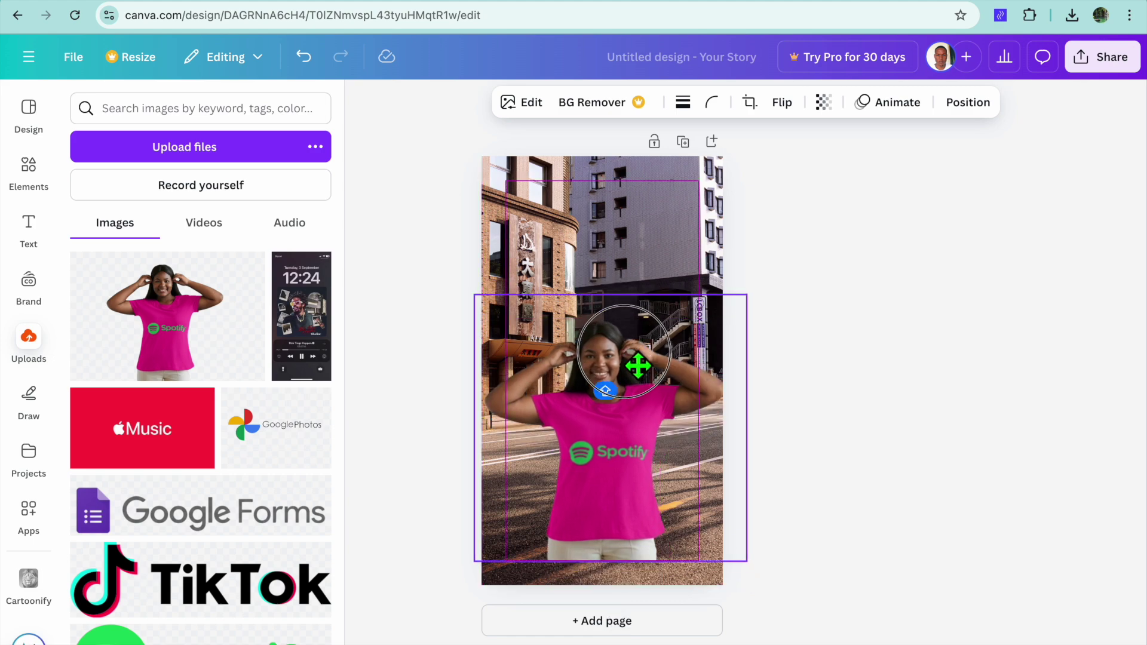